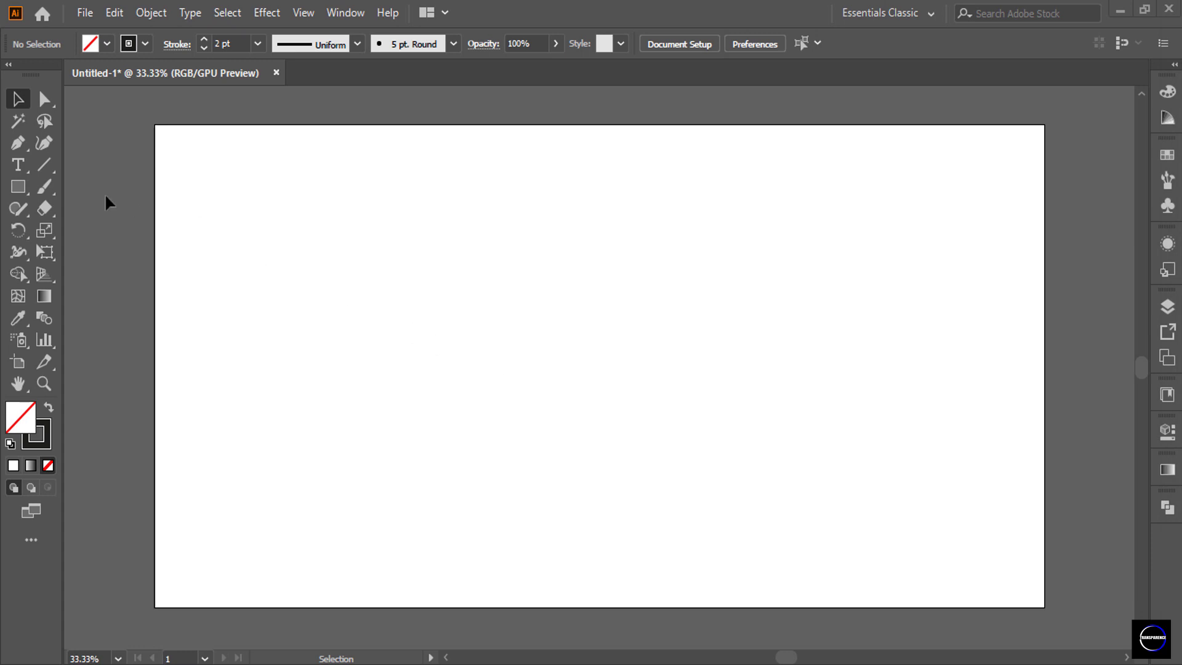
Draw a hexagon with the Polygon tool and rotate it 90° so its points face up and down.
{"action": "left_click", "coordinate": [16, 192]}
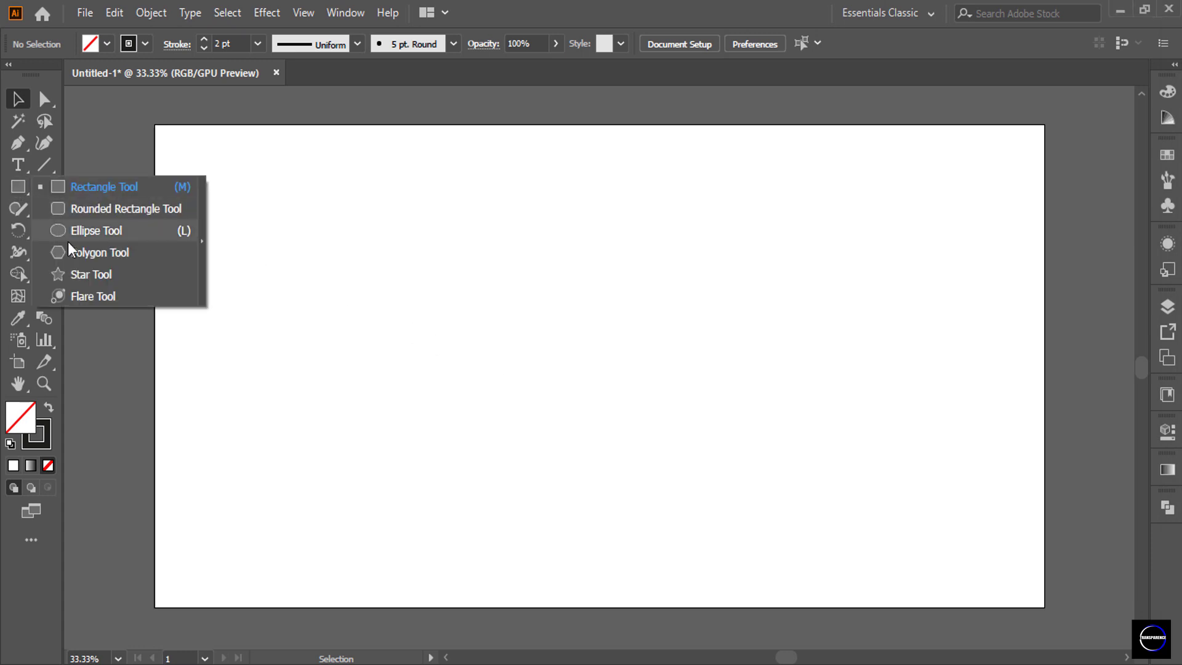
{"action": "left_click", "coordinate": [93, 252]}
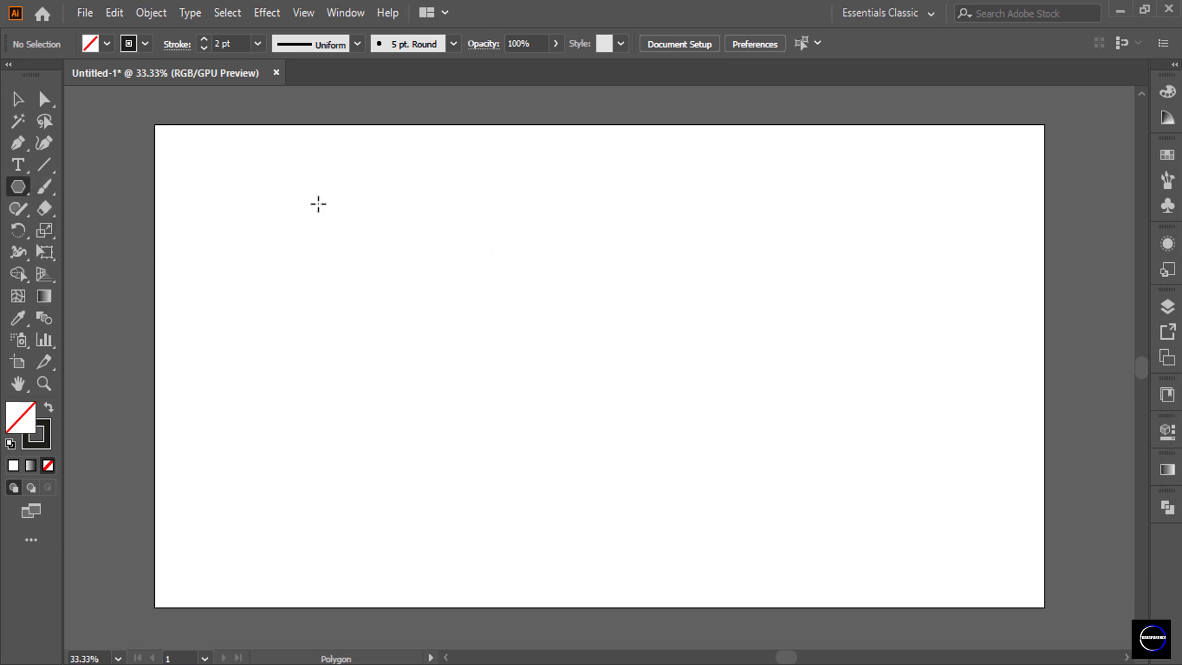
{"action": "left_click_drag", "start_coordinate": [316, 243], "coordinate": [330, 286]}
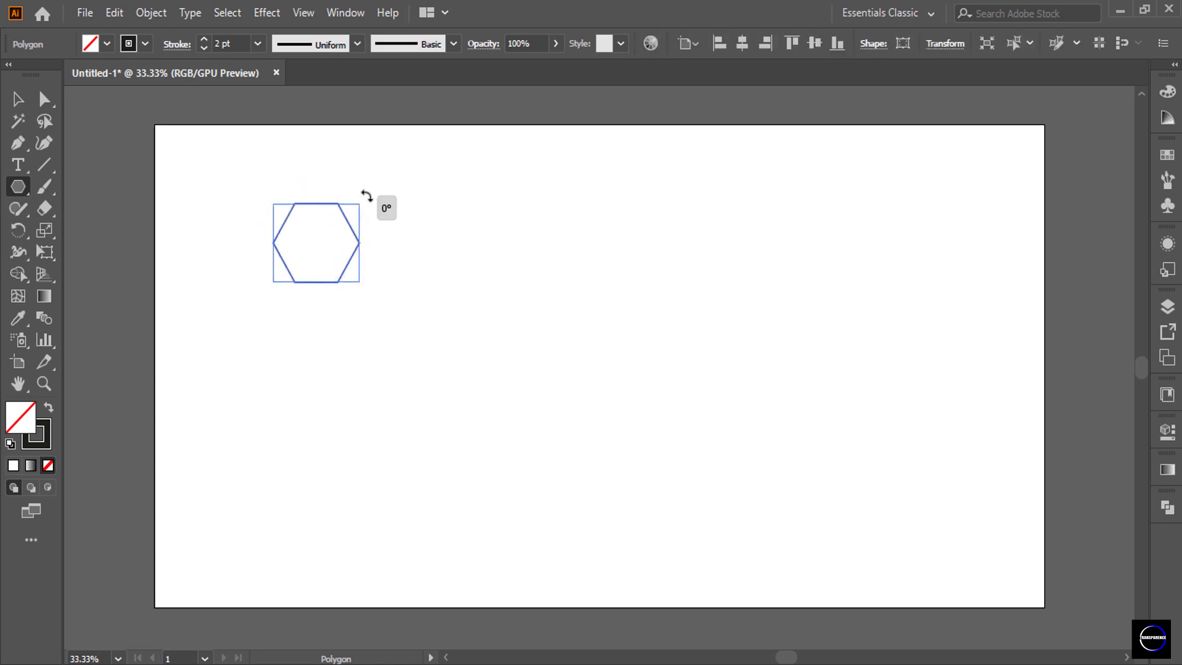
{"action": "mouse_move", "coordinate": [366, 196]}
{"action": "left_mouse_down"}
{"action": "mouse_move", "coordinate": [355, 263]}
{"action": "mouse_move", "coordinate": [344, 268]}
{"action": "left_mouse_up"}
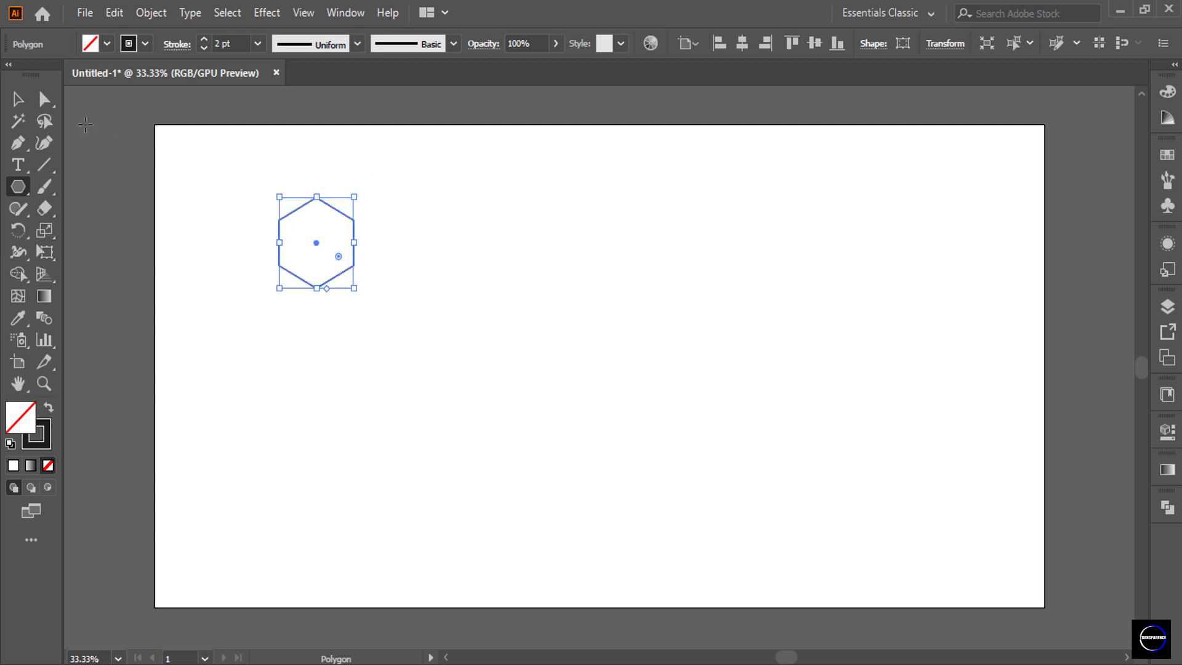
Alt-drag a copy of the hexagon directly above the original.
{"action": "left_click", "coordinate": [21, 103]}
{"action": "left_click", "coordinate": [216, 165]}
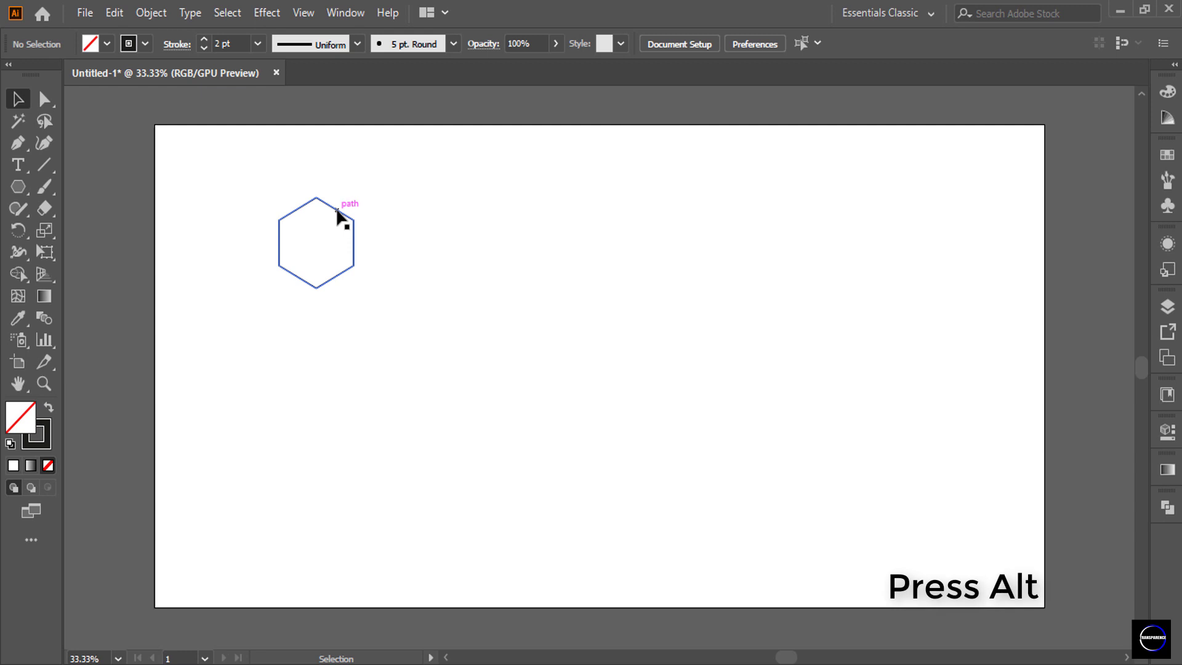
{"action": "left_click_drag", "start_coordinate": [338, 213], "coordinate": [340, 168]}
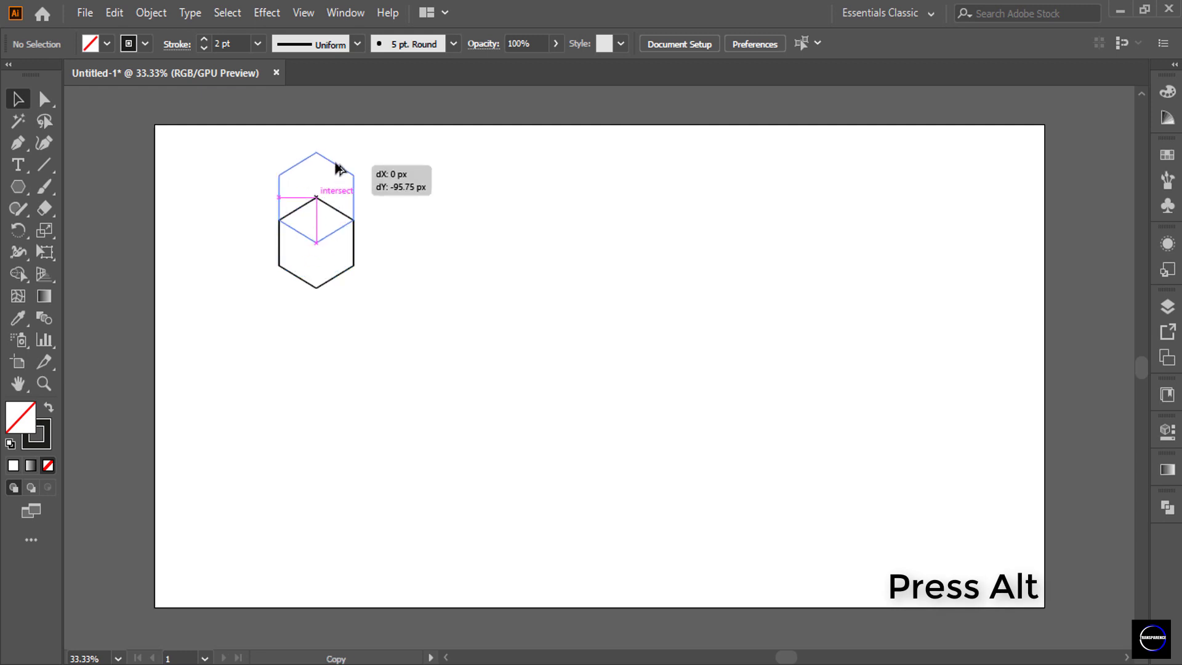
{"action": "left_click_drag", "start_coordinate": [339, 168], "coordinate": [381, 242]}
{"action": "left_click", "coordinate": [415, 153]}
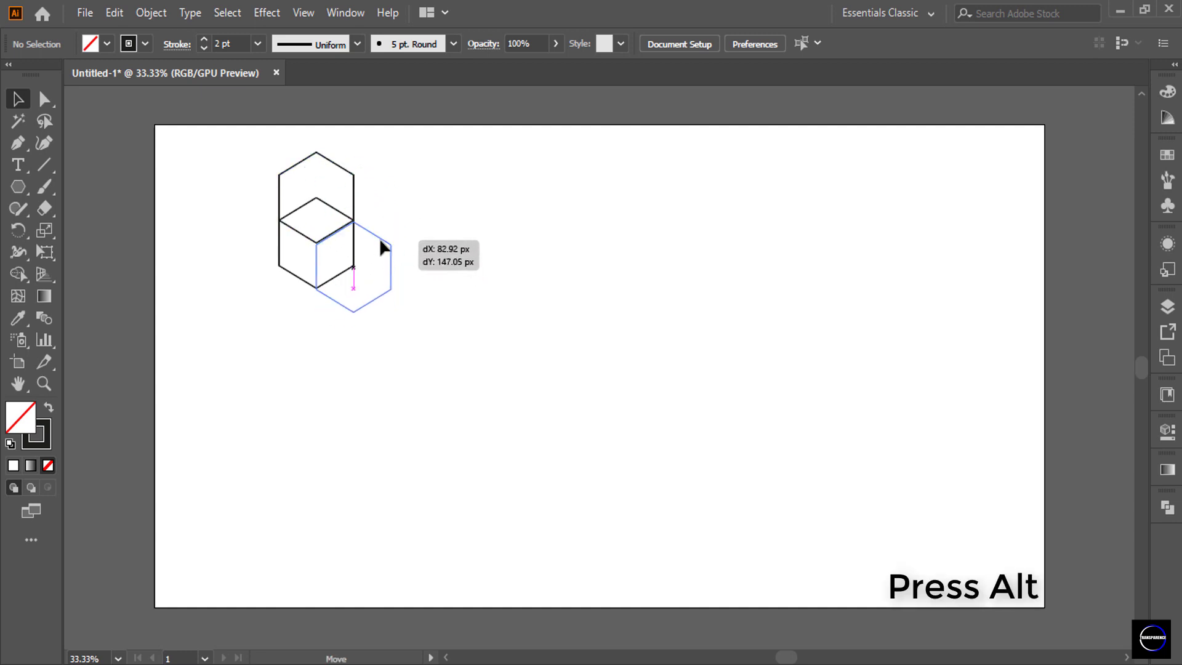
Alt-drag a second hexagon copy down-right, then marquee-select all three hexagons.
{"action": "key", "text": "alt"}
{"action": "left_click_drag", "start_coordinate": [380, 241], "coordinate": [388, 244]}
{"action": "left_click", "coordinate": [429, 165]}
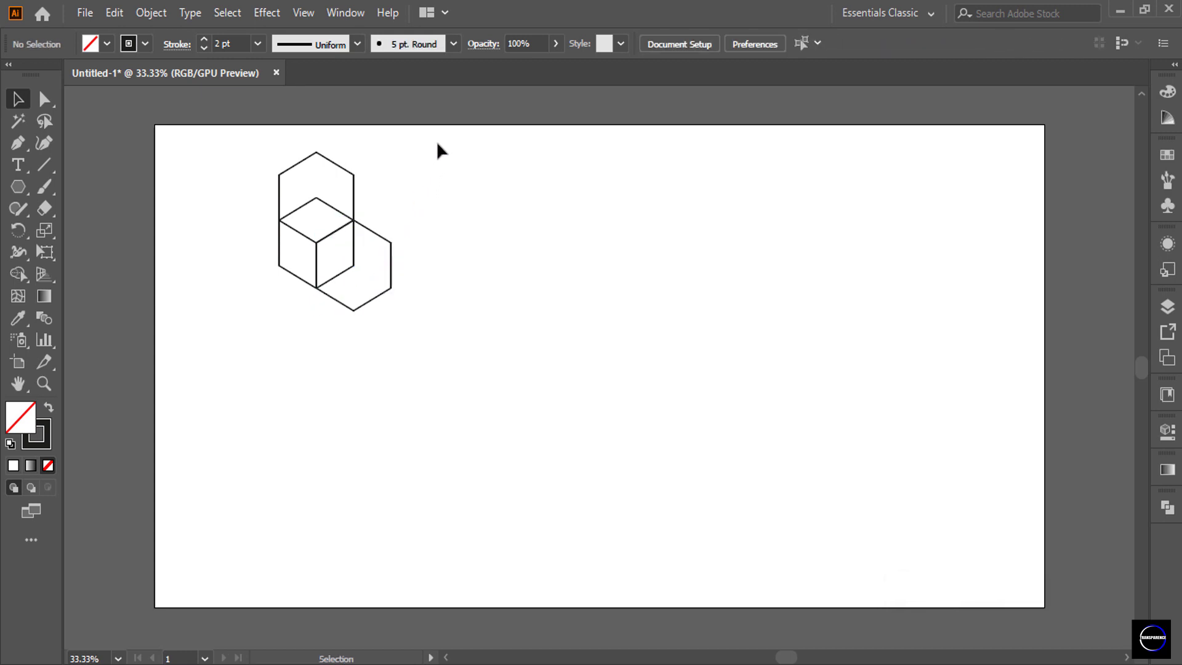
{"action": "mouse_move", "coordinate": [436, 142]}
{"action": "left_mouse_down"}
{"action": "mouse_move", "coordinate": [316, 305]}
{"action": "mouse_move", "coordinate": [270, 312]}
{"action": "left_mouse_up"}
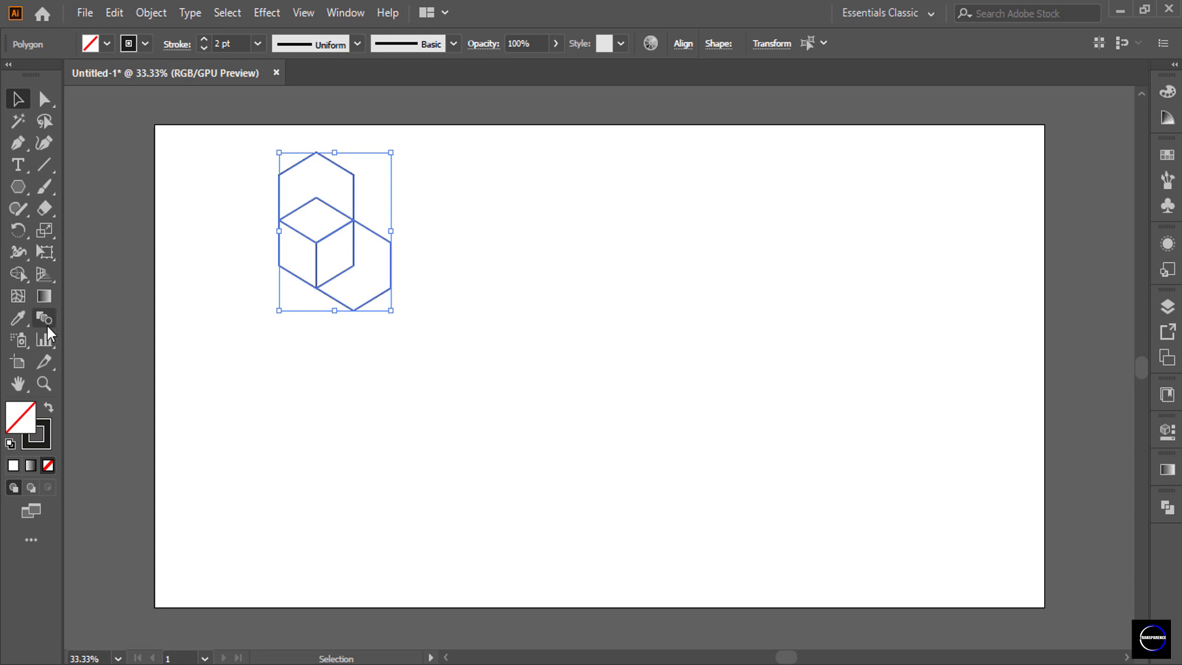
Delete the outer hexagon regions with Alt in Shape Builder, leaving three cube faces.
{"action": "left_click", "coordinate": [18, 272]}
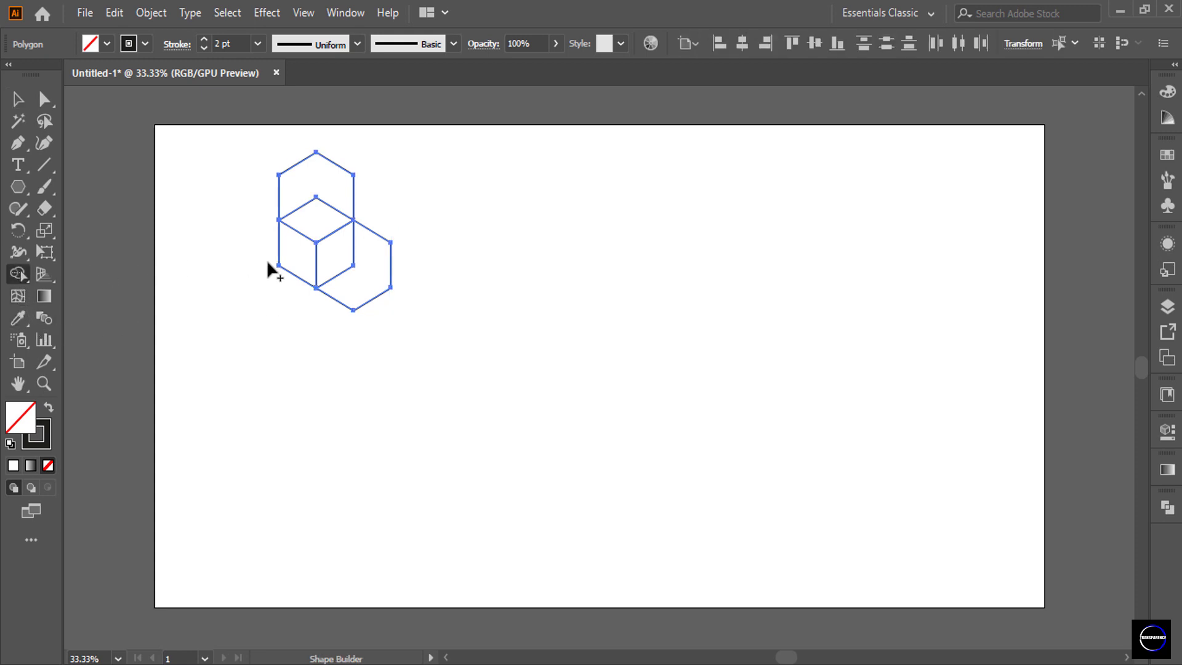
{"action": "key", "text": "alt"}
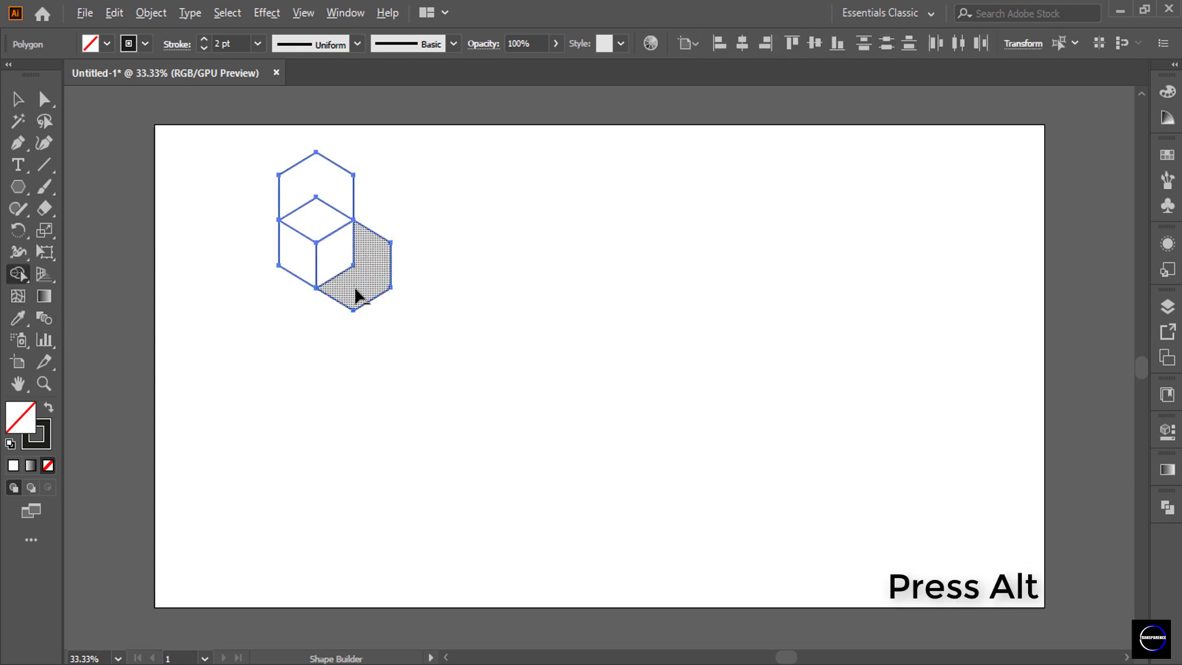
{"action": "left_click", "coordinate": [377, 231], "text": "alt"}
{"action": "left_click_drag", "start_coordinate": [368, 197], "coordinate": [257, 165]}
Fill the cube's top face red from the Fill swatches.
{"action": "left_click", "coordinate": [18, 99]}
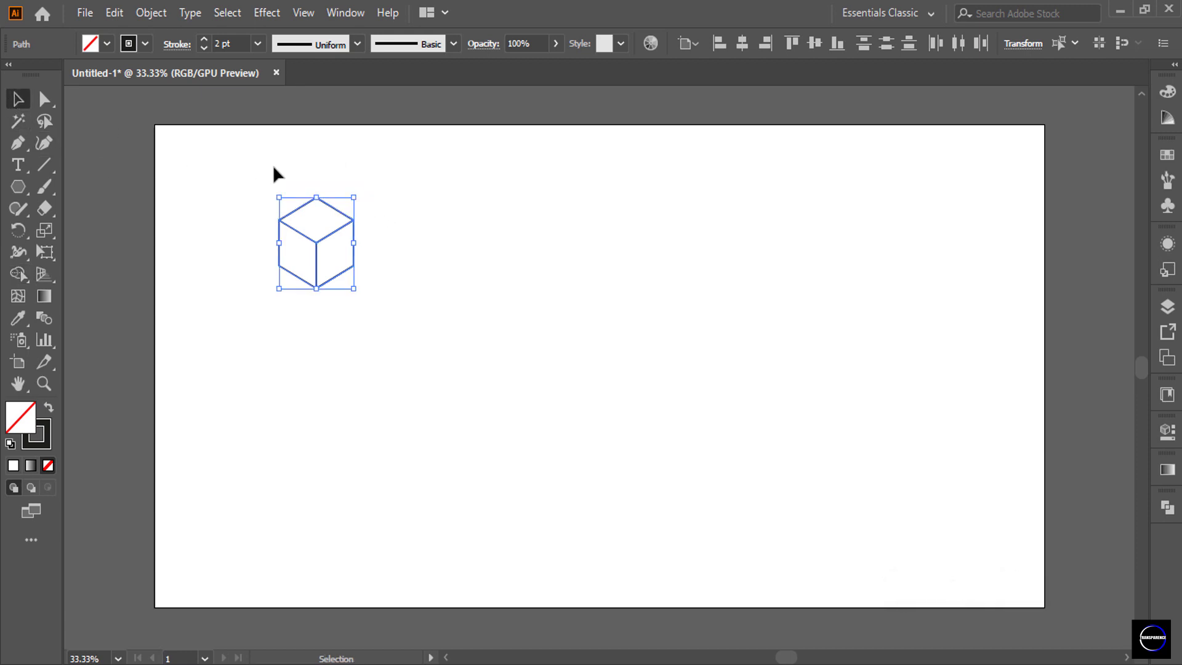
{"action": "left_click", "coordinate": [274, 168]}
{"action": "left_click", "coordinate": [336, 213]}
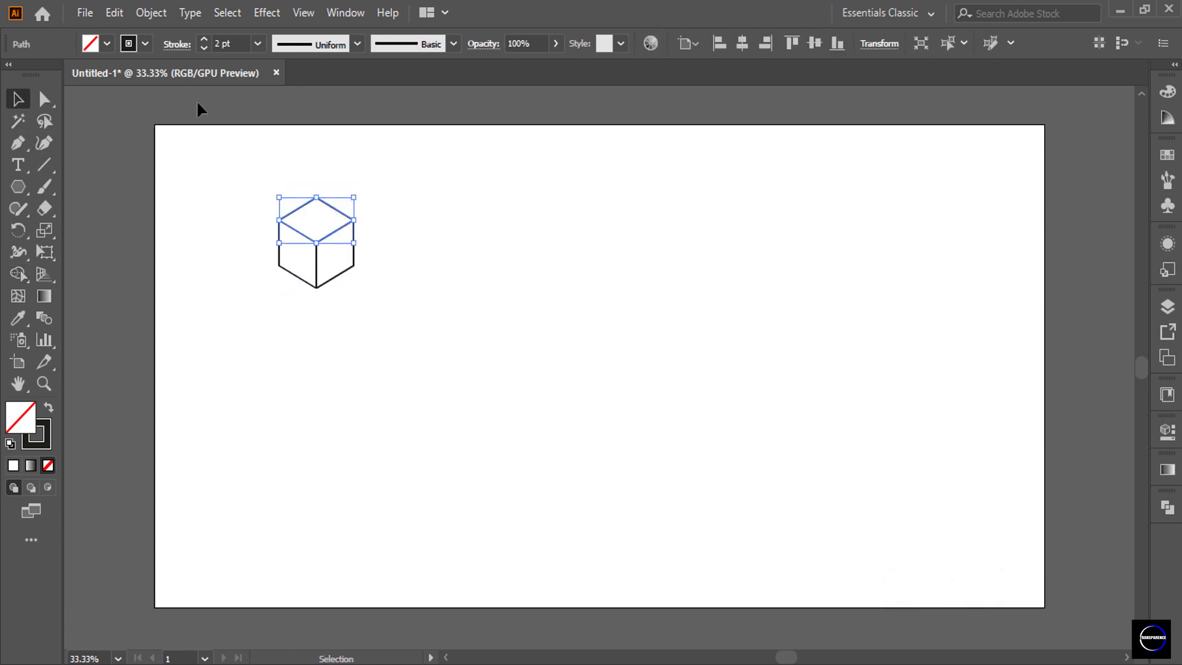
{"action": "left_click", "coordinate": [107, 43]}
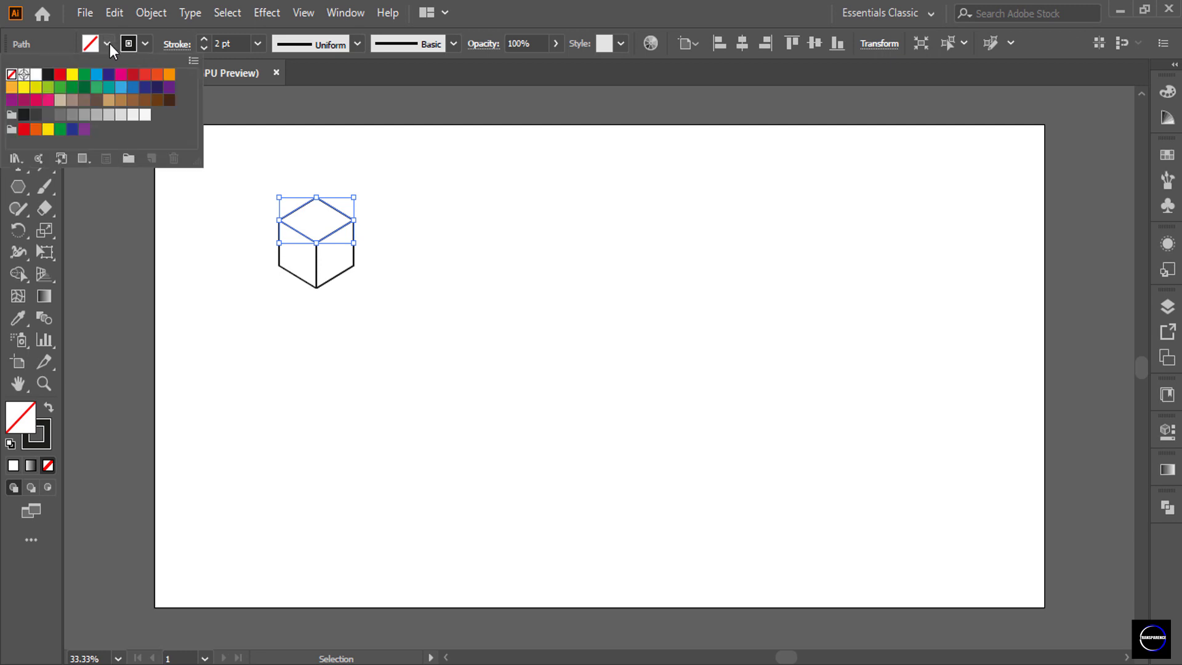
{"action": "left_click", "coordinate": [60, 74]}
{"action": "left_click", "coordinate": [319, 287]}
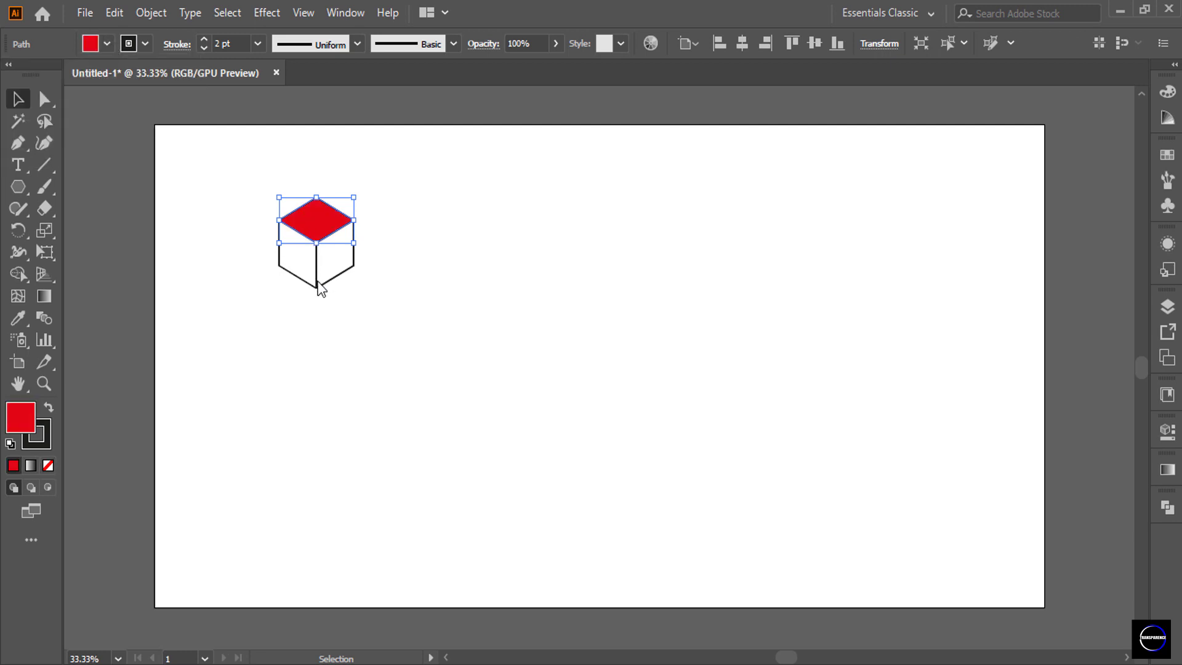
Fill the cube's right face yellow.
{"action": "left_click", "coordinate": [317, 286]}
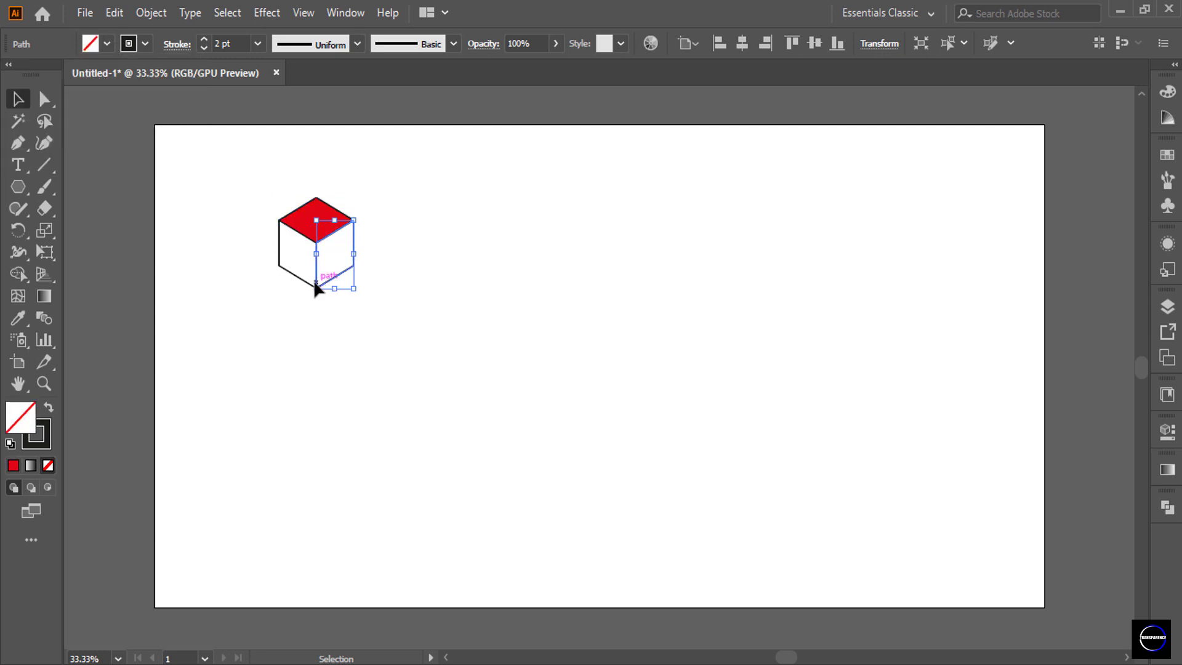
{"action": "left_click", "coordinate": [108, 43]}
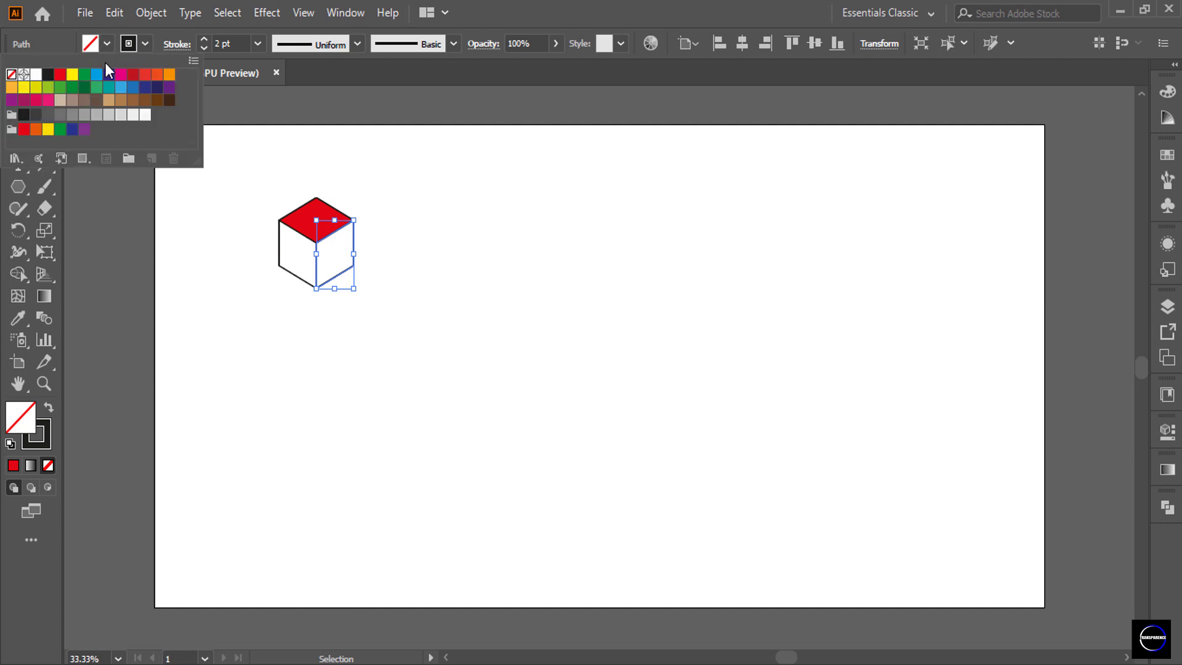
{"action": "left_click", "coordinate": [71, 75]}
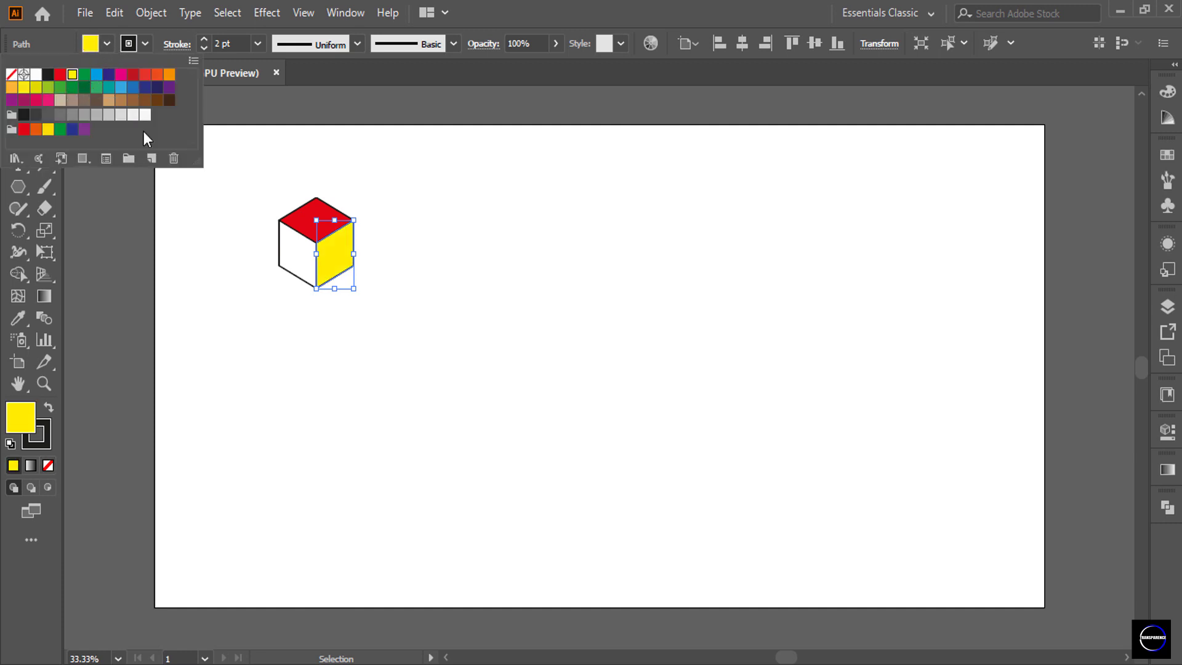
{"action": "left_click", "coordinate": [240, 260]}
Fill the cube's left face blue.
{"action": "left_click", "coordinate": [282, 246]}
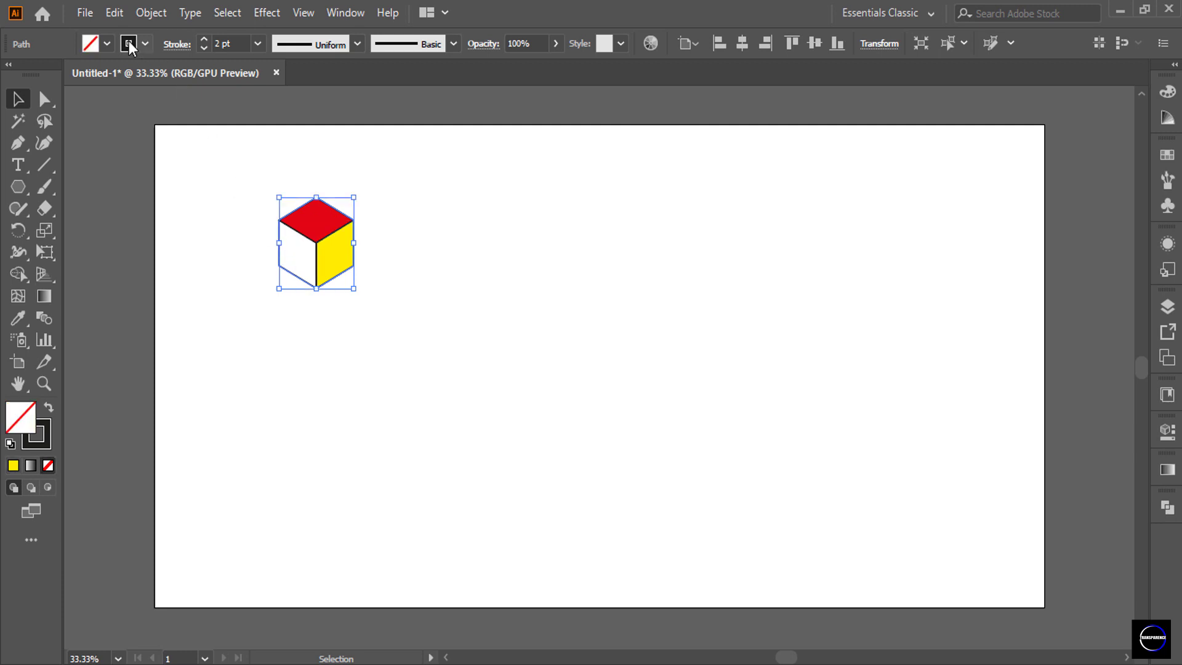
{"action": "left_click", "coordinate": [107, 44]}
{"action": "left_click", "coordinate": [97, 75]}
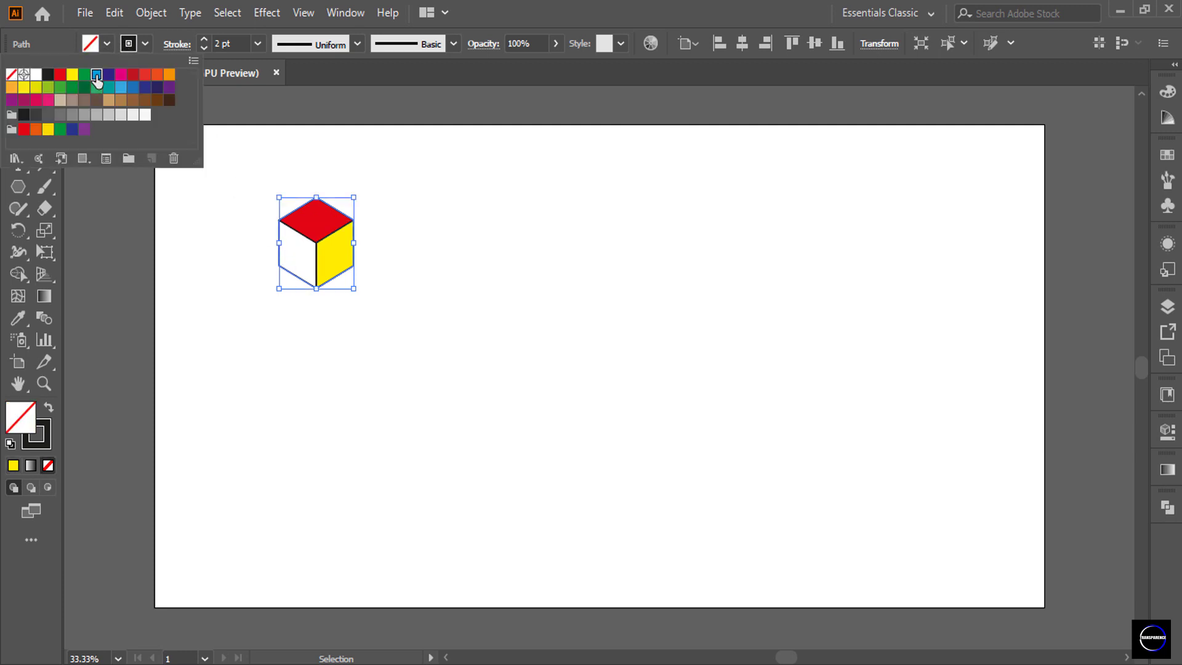
{"action": "left_click", "coordinate": [391, 153]}
Alt-drag the cube down-right and repeat with Ctrl+D to make a row of three.
{"action": "left_click_drag", "start_coordinate": [391, 178], "coordinate": [290, 301]}
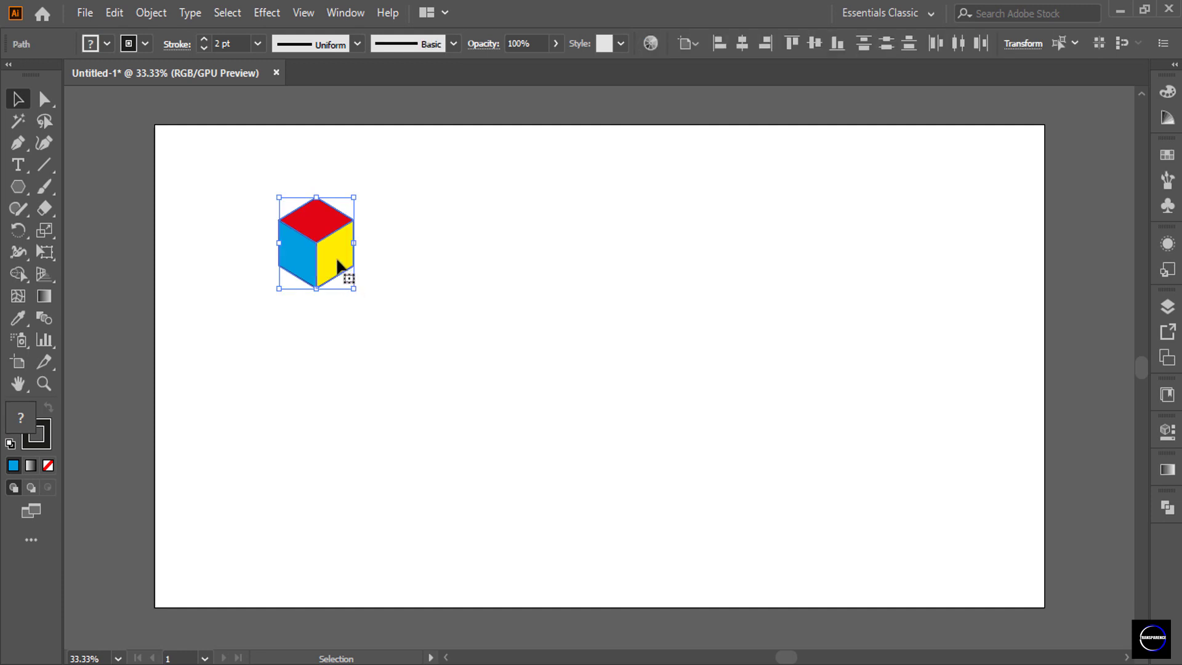
{"action": "left_click_drag", "start_coordinate": [335, 257], "coordinate": [369, 285]}
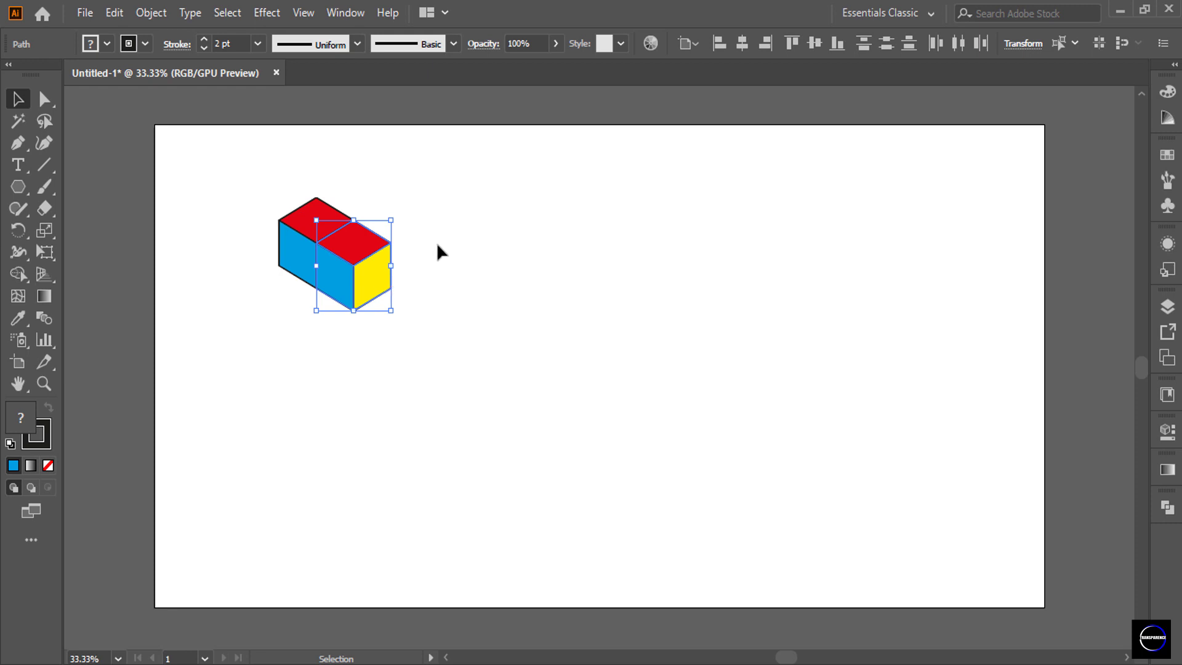
{"action": "key", "text": "ctrl+d"}
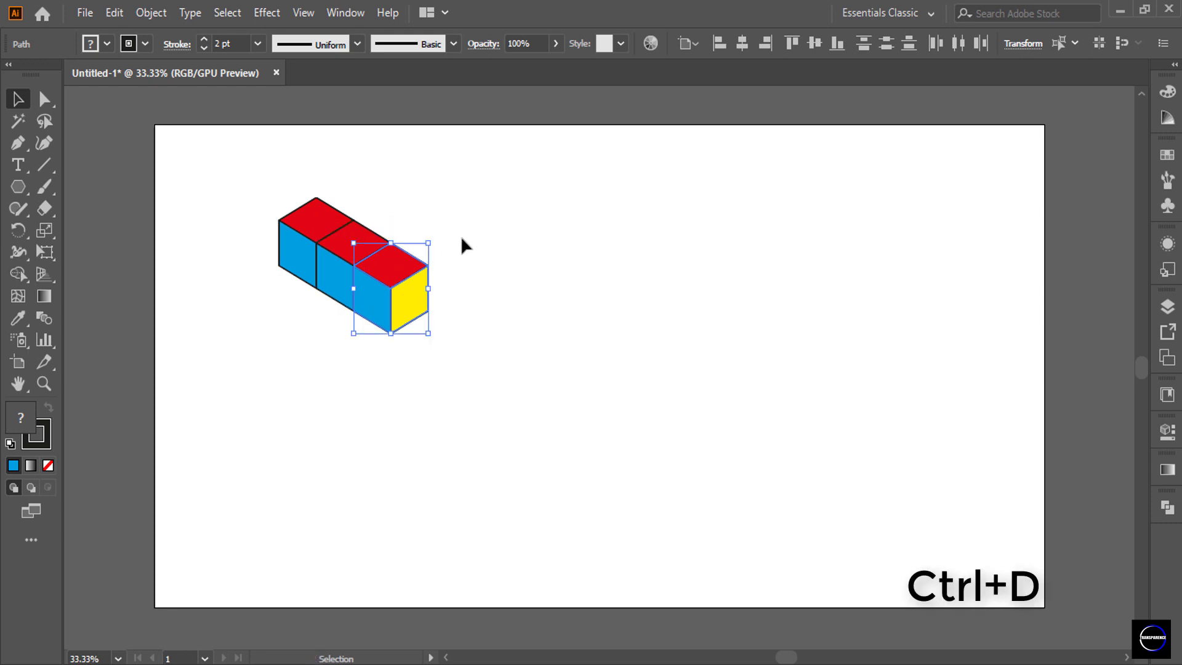
{"action": "left_click", "coordinate": [461, 234]}
Copy the row down-left and repeat with Ctrl+D for three rows, then select the slab.
{"action": "left_click_drag", "start_coordinate": [456, 170], "coordinate": [318, 353]}
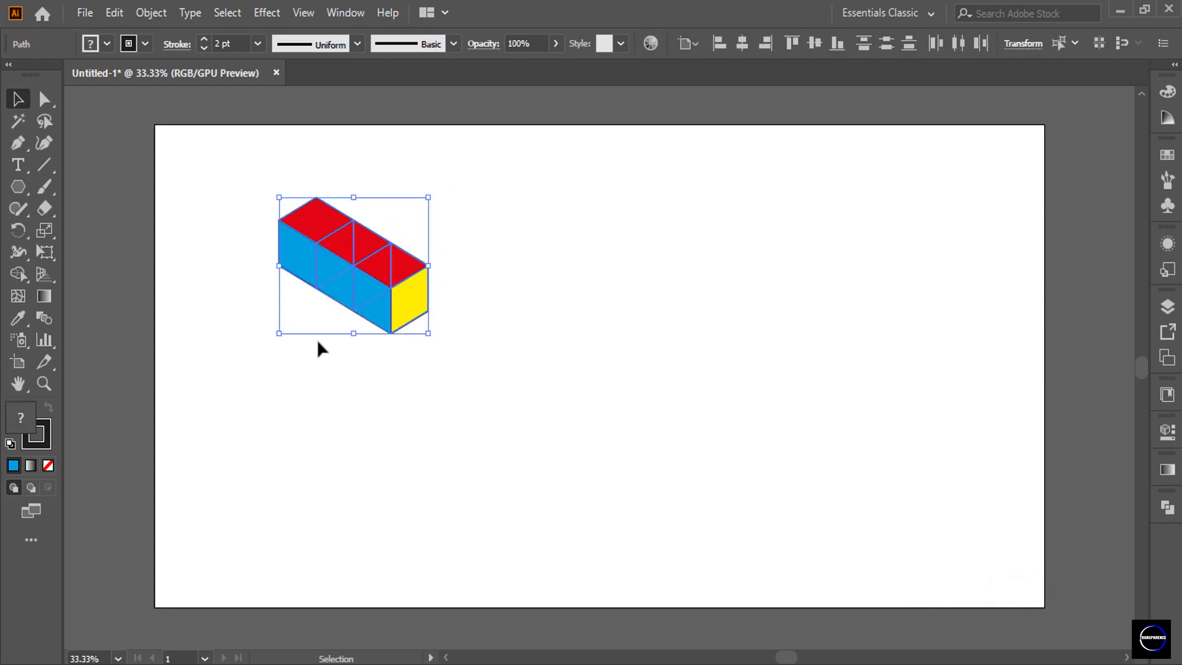
{"action": "left_click_drag", "start_coordinate": [382, 275], "coordinate": [345, 302]}
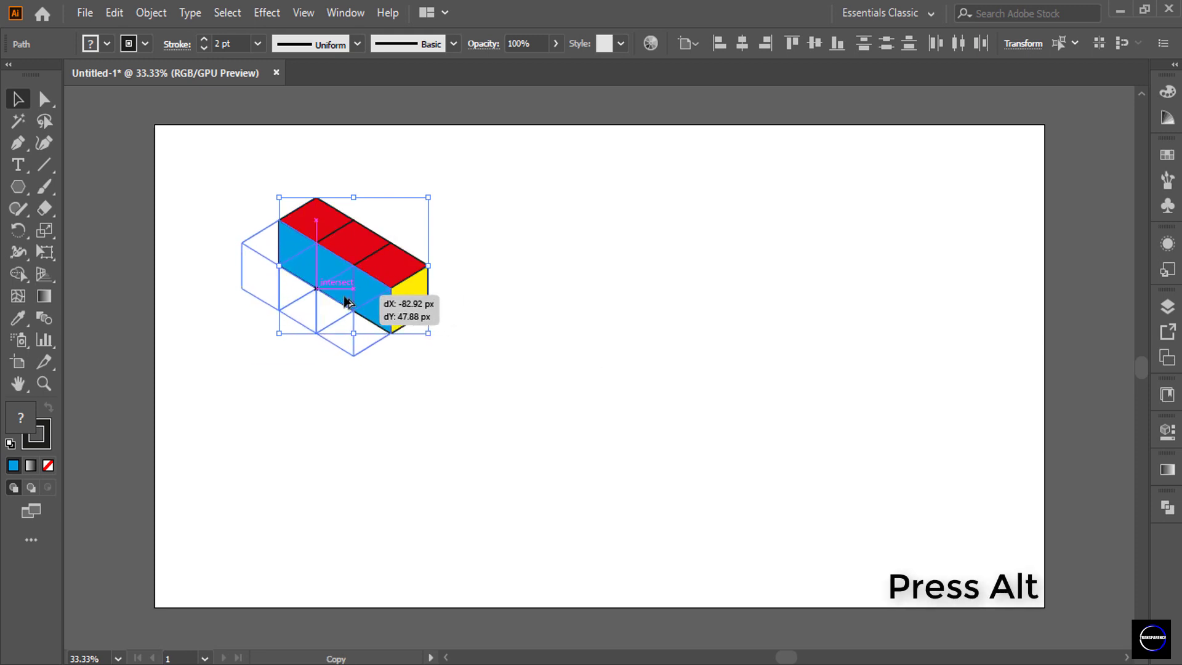
{"action": "left_click_drag", "start_coordinate": [346, 301], "coordinate": [345, 301]}
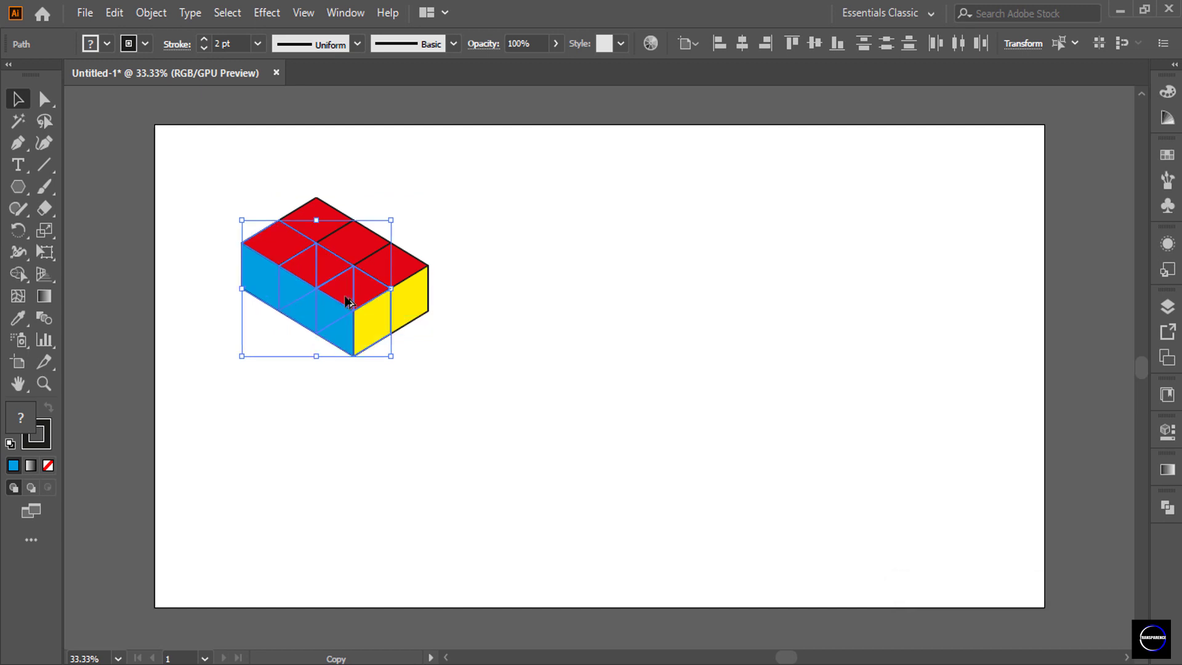
{"action": "key", "text": "ctrl+d"}
{"action": "left_click", "coordinate": [456, 186]}
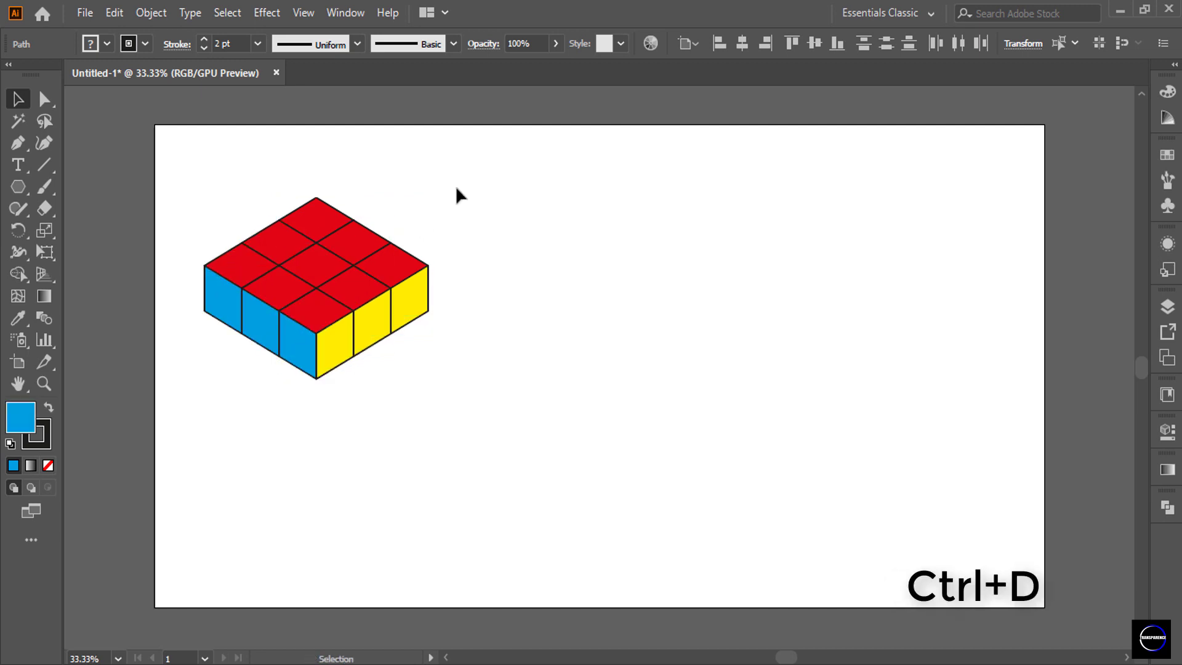
{"action": "left_click_drag", "start_coordinate": [457, 168], "coordinate": [229, 386]}
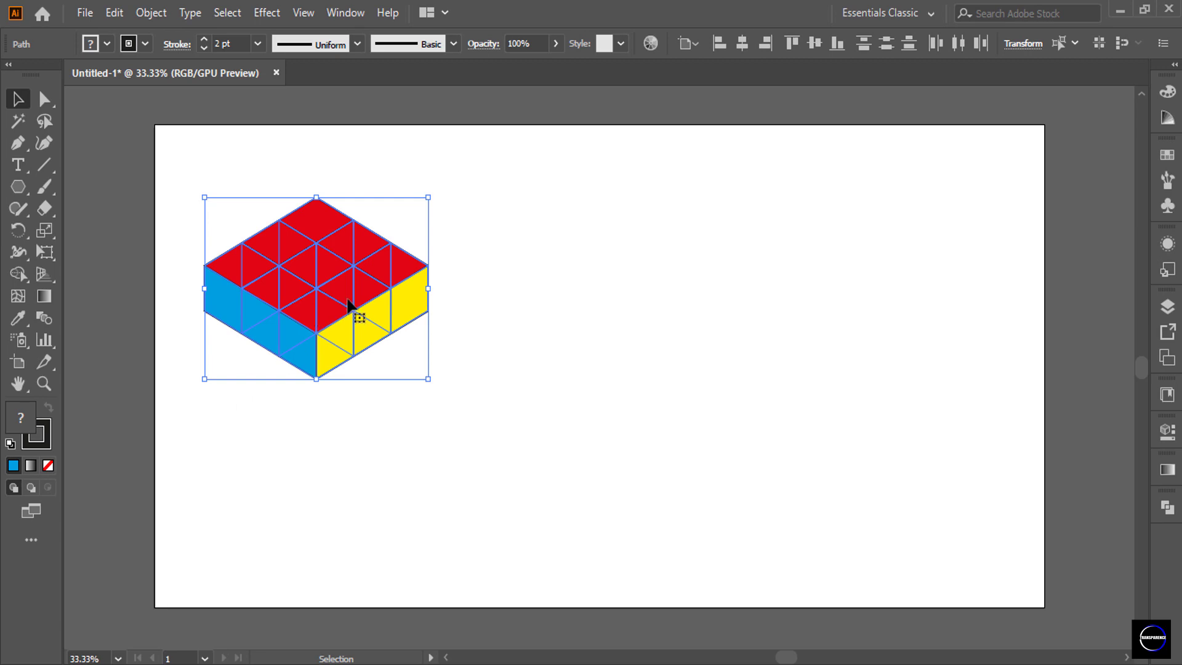
Copy and Paste in Front the slab, move the copy right and rotate it upright.
{"action": "left_click", "coordinate": [114, 13]}
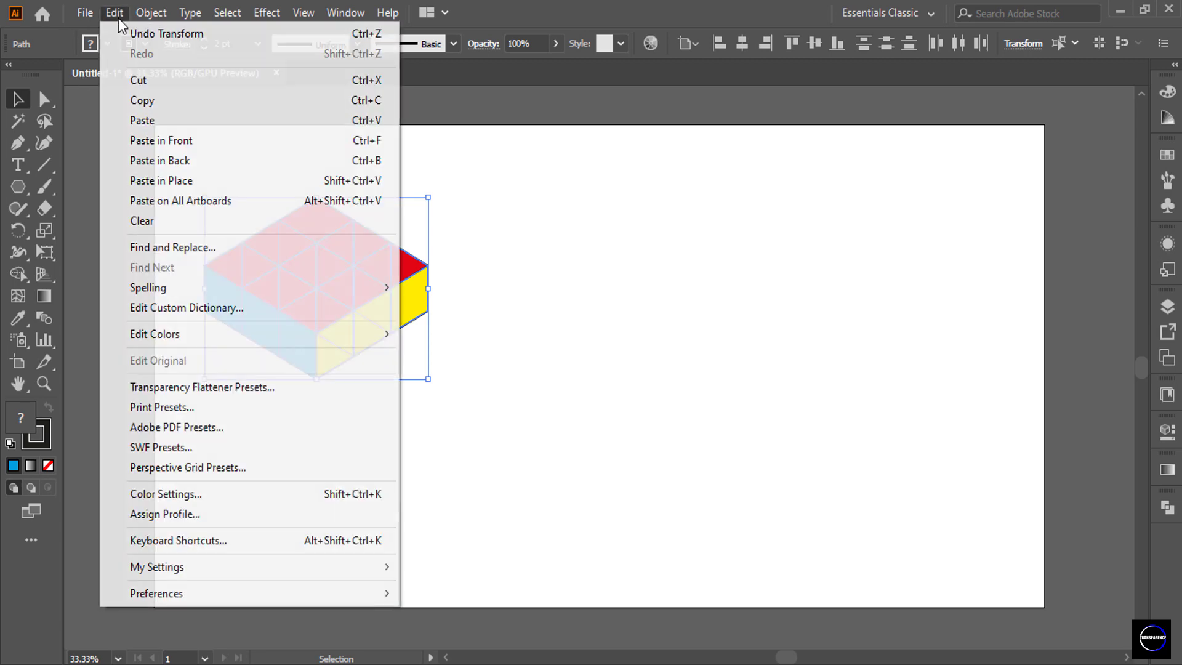
{"action": "left_click", "coordinate": [149, 102]}
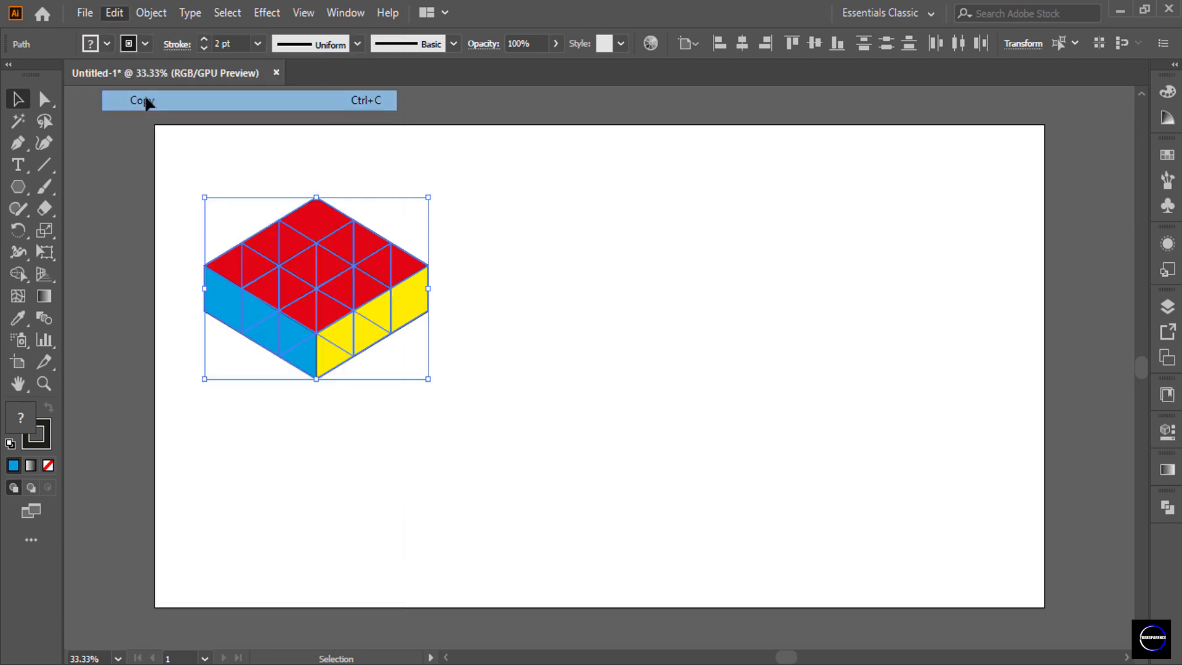
{"action": "left_click", "coordinate": [115, 13]}
{"action": "left_click", "coordinate": [163, 142]}
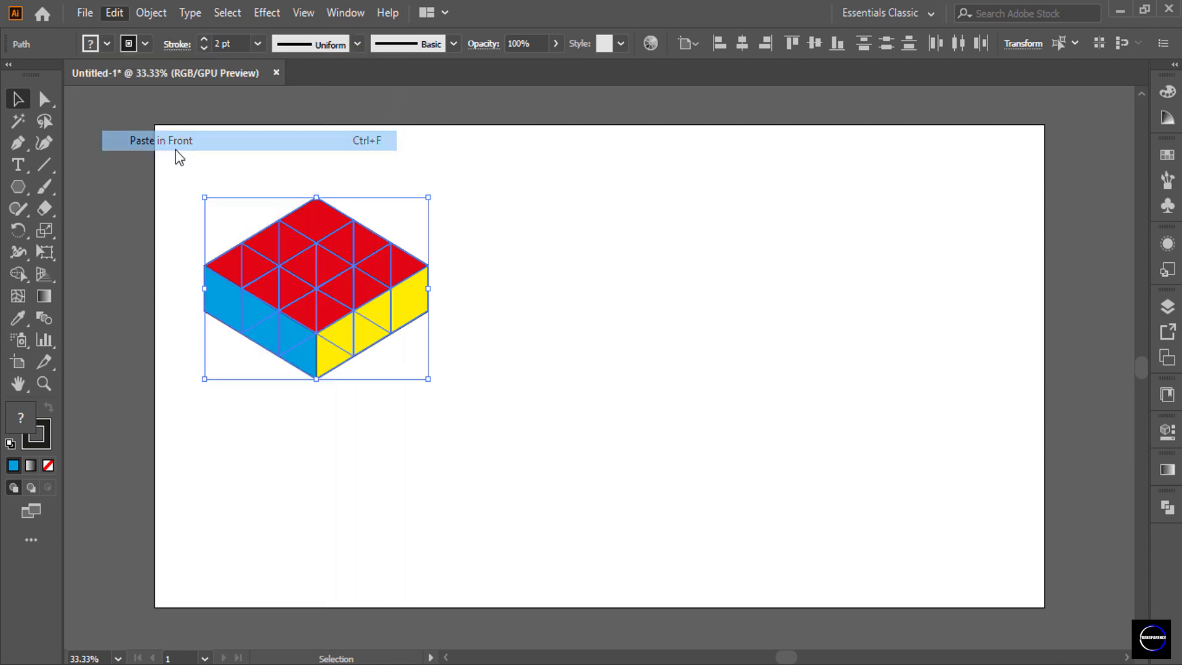
{"action": "left_click_drag", "start_coordinate": [312, 264], "coordinate": [683, 358]}
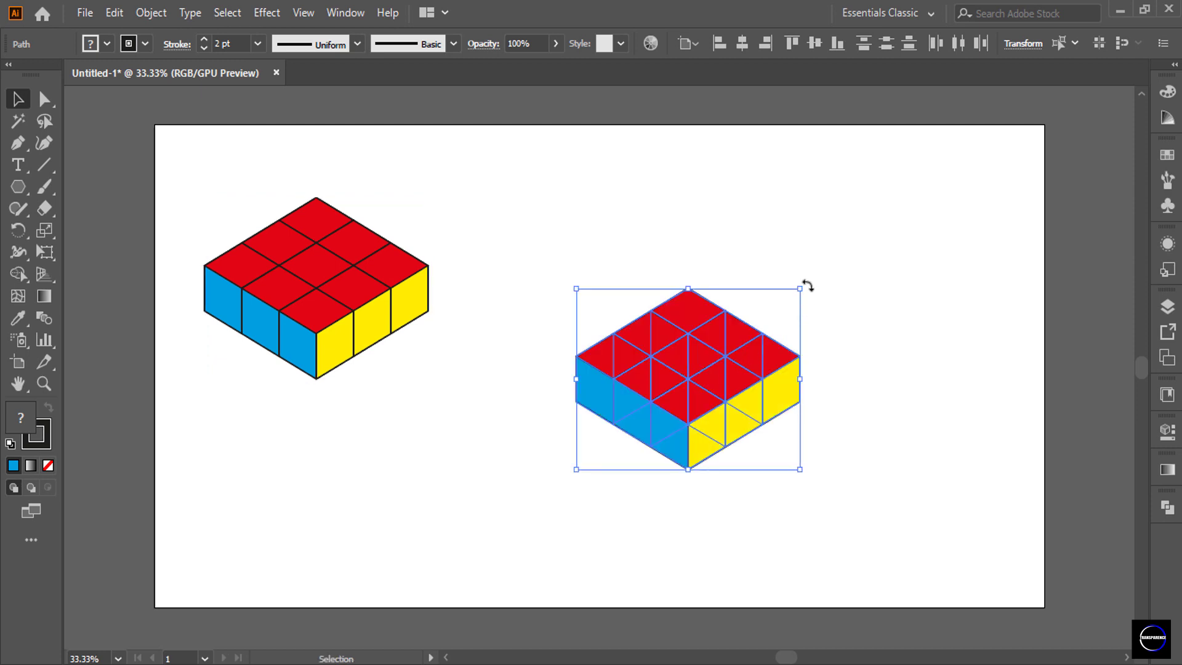
{"action": "mouse_move", "coordinate": [806, 285]}
{"action": "left_mouse_down"}
{"action": "mouse_move", "coordinate": [819, 391]}
{"action": "mouse_move", "coordinate": [792, 426]}
{"action": "mouse_move", "coordinate": [708, 463]}
{"action": "mouse_move", "coordinate": [694, 449]}
{"action": "left_mouse_up"}
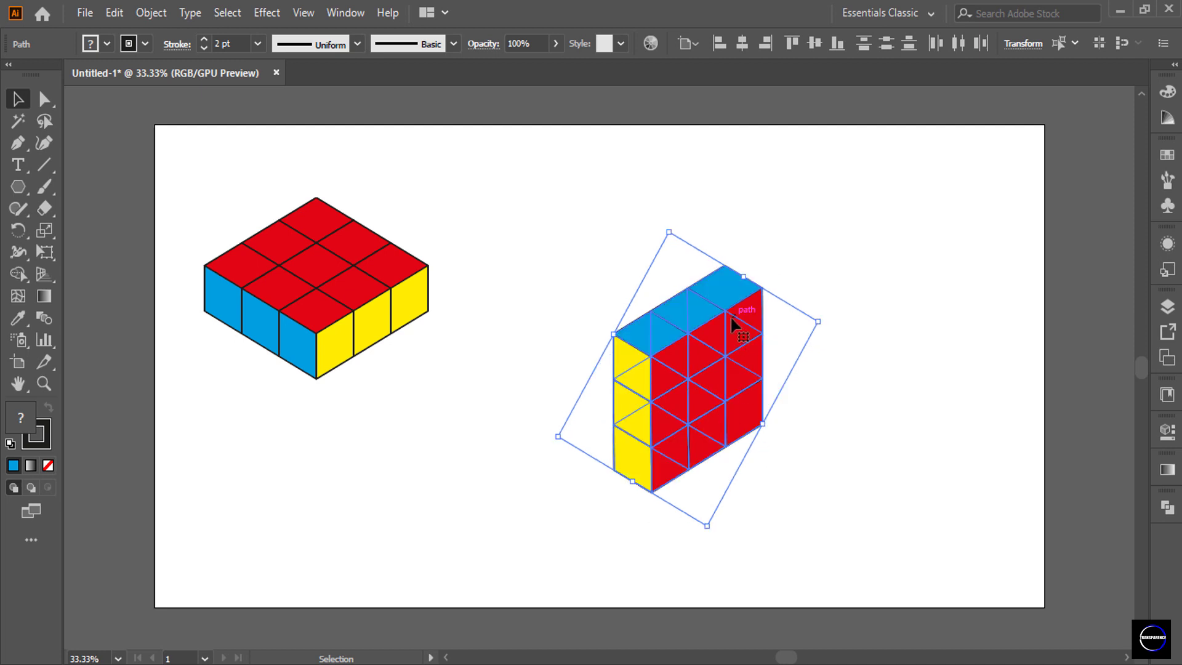
Select the copy's red front faces and fill them yellow.
{"action": "left_click", "coordinate": [802, 217]}
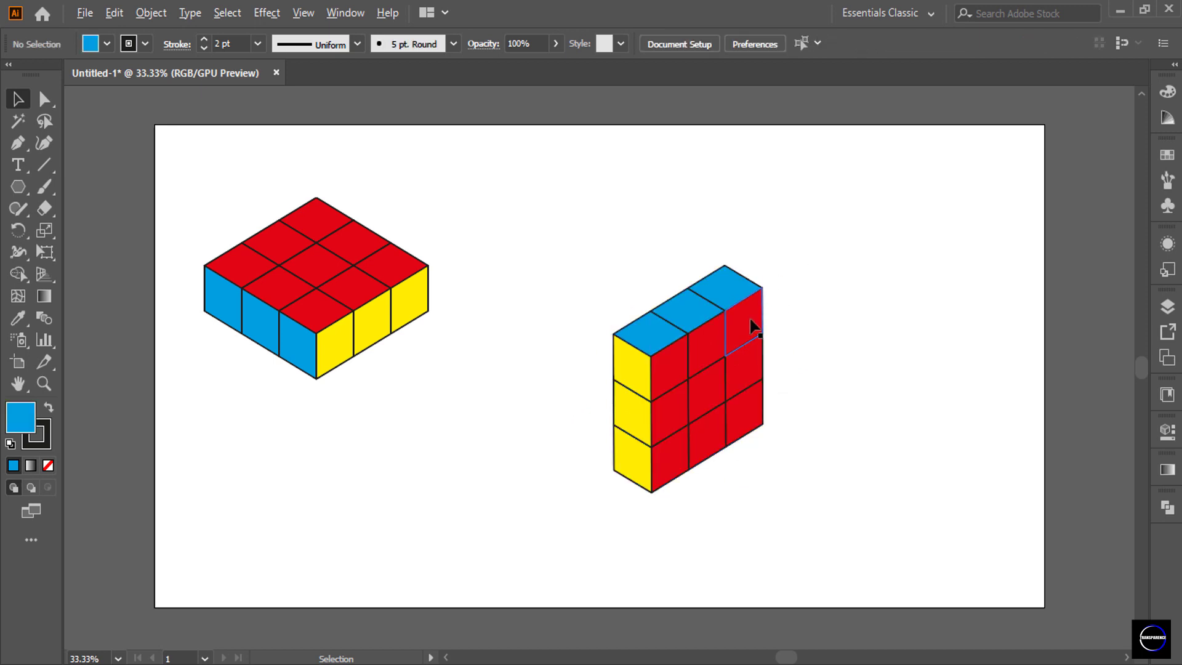
{"action": "mouse_move", "coordinate": [752, 326]}
{"action": "left_mouse_down"}
{"action": "mouse_move", "coordinate": [734, 435]}
{"action": "mouse_move", "coordinate": [697, 458]}
{"action": "left_mouse_up"}
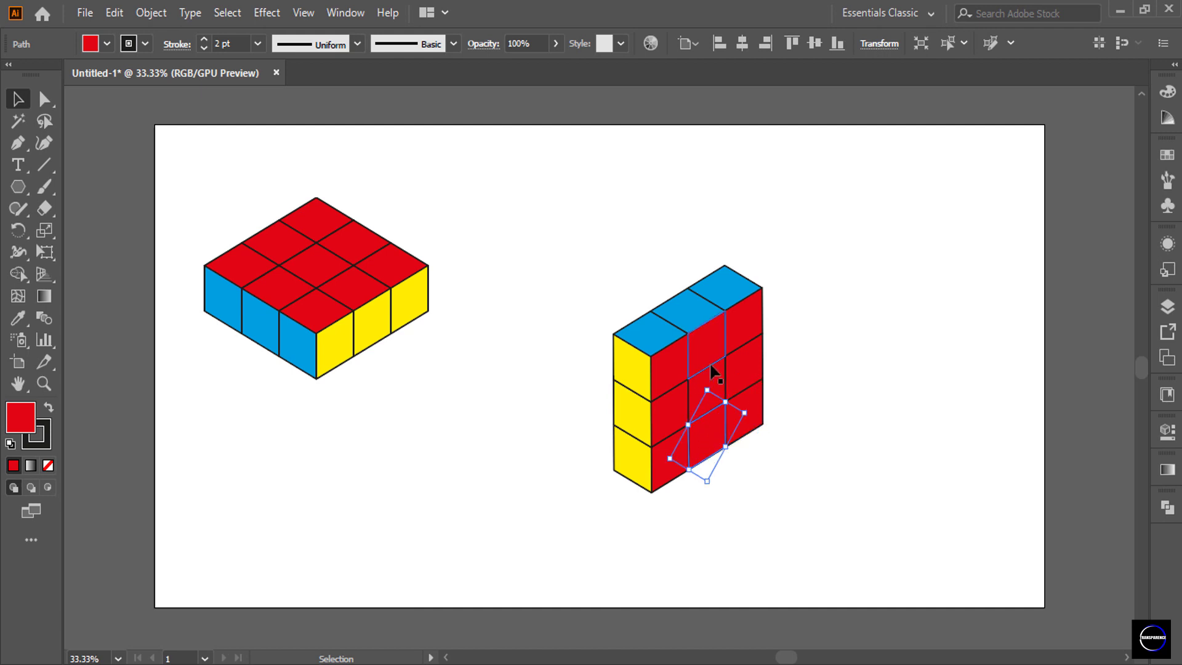
{"action": "left_click", "coordinate": [807, 302]}
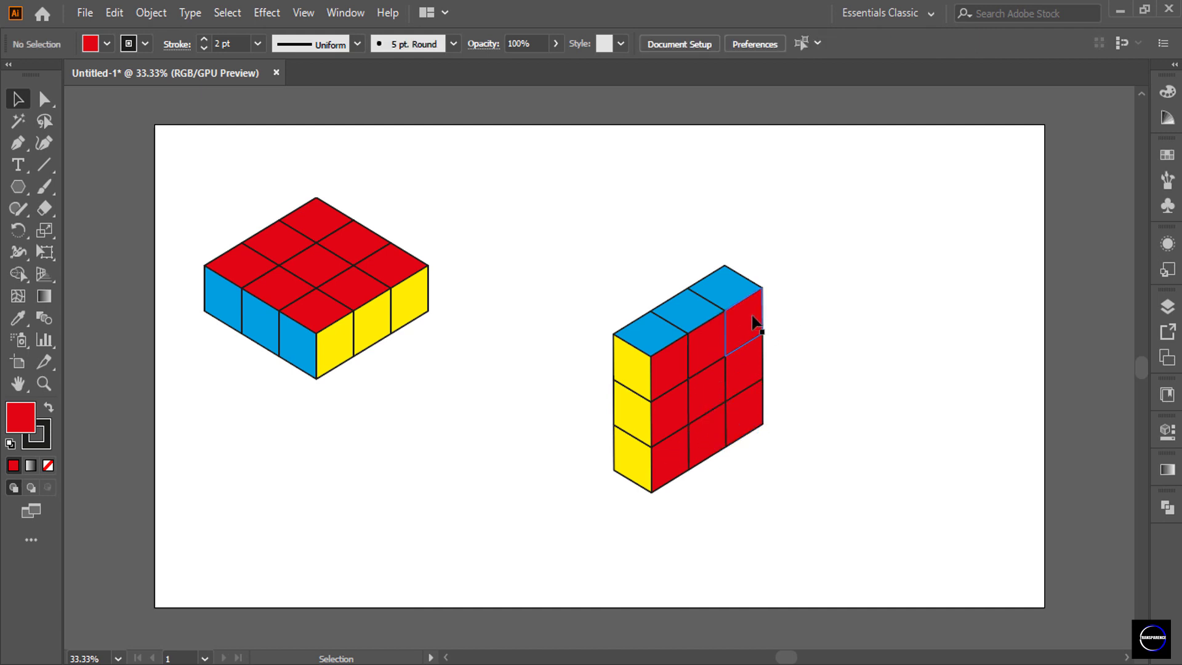
{"action": "mouse_move", "coordinate": [752, 320]}
{"action": "left_mouse_down"}
{"action": "mouse_move", "coordinate": [761, 415]}
{"action": "mouse_move", "coordinate": [708, 437]}
{"action": "mouse_move", "coordinate": [702, 407]}
{"action": "left_mouse_up"}
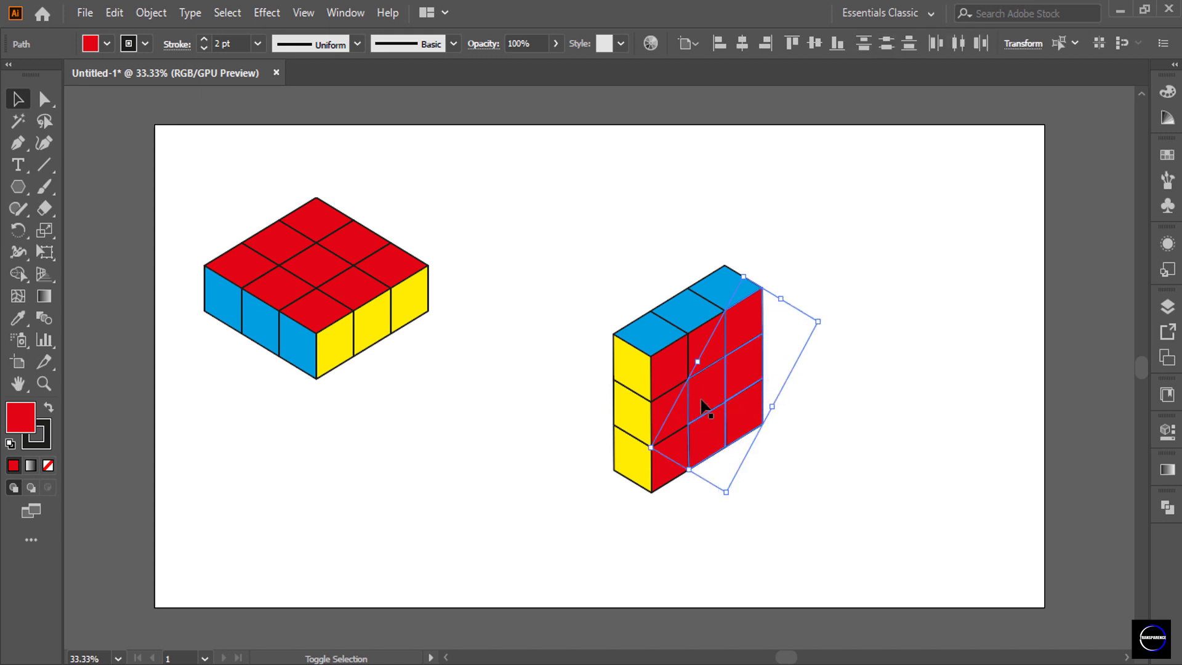
{"action": "mouse_move", "coordinate": [712, 363]}
{"action": "left_mouse_down"}
{"action": "mouse_move", "coordinate": [677, 368]}
{"action": "mouse_move", "coordinate": [676, 408]}
{"action": "left_mouse_up"}
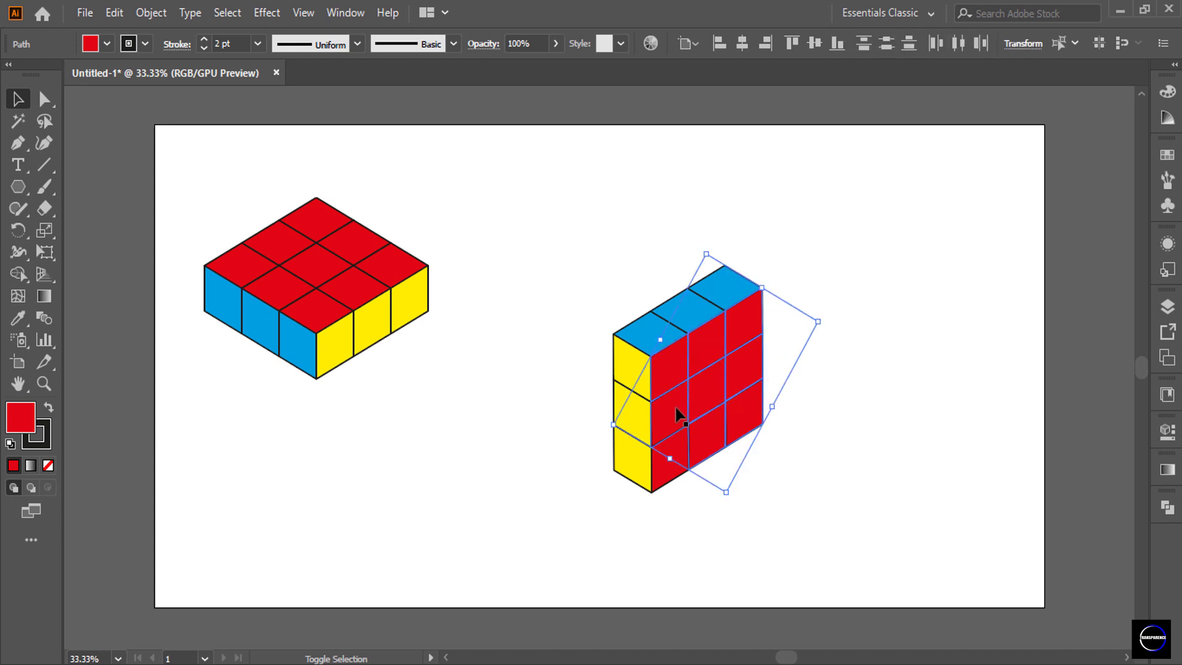
{"action": "left_click_drag", "start_coordinate": [665, 474], "coordinate": [664, 476]}
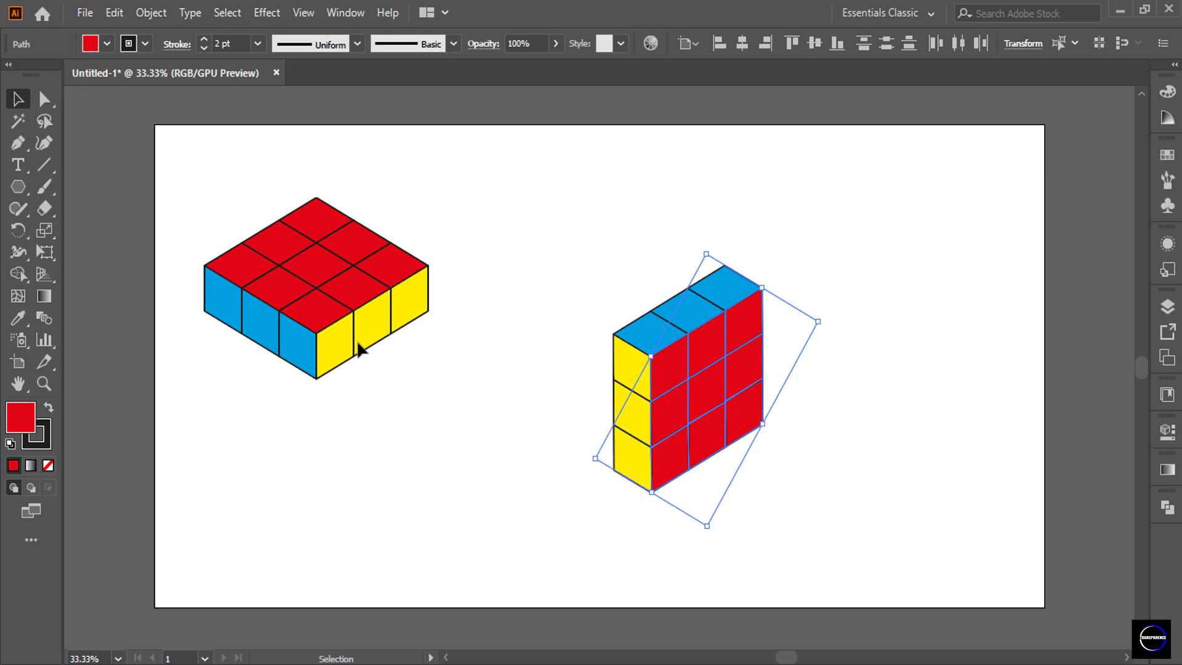
{"action": "left_click", "coordinate": [107, 44]}
{"action": "left_click", "coordinate": [72, 74]}
{"action": "left_click", "coordinate": [522, 171]}
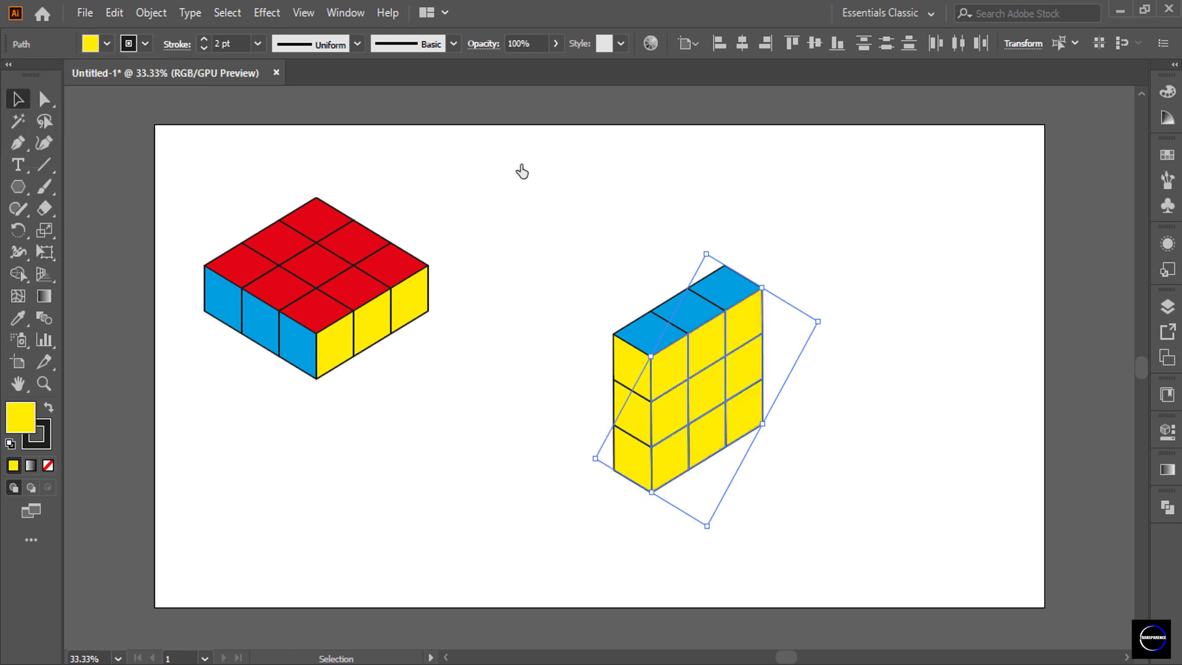
Select the blue top faces and fill them red.
{"action": "left_click", "coordinate": [548, 203]}
{"action": "left_click", "coordinate": [654, 343]}
{"action": "left_click", "coordinate": [689, 314], "text": "shift"}
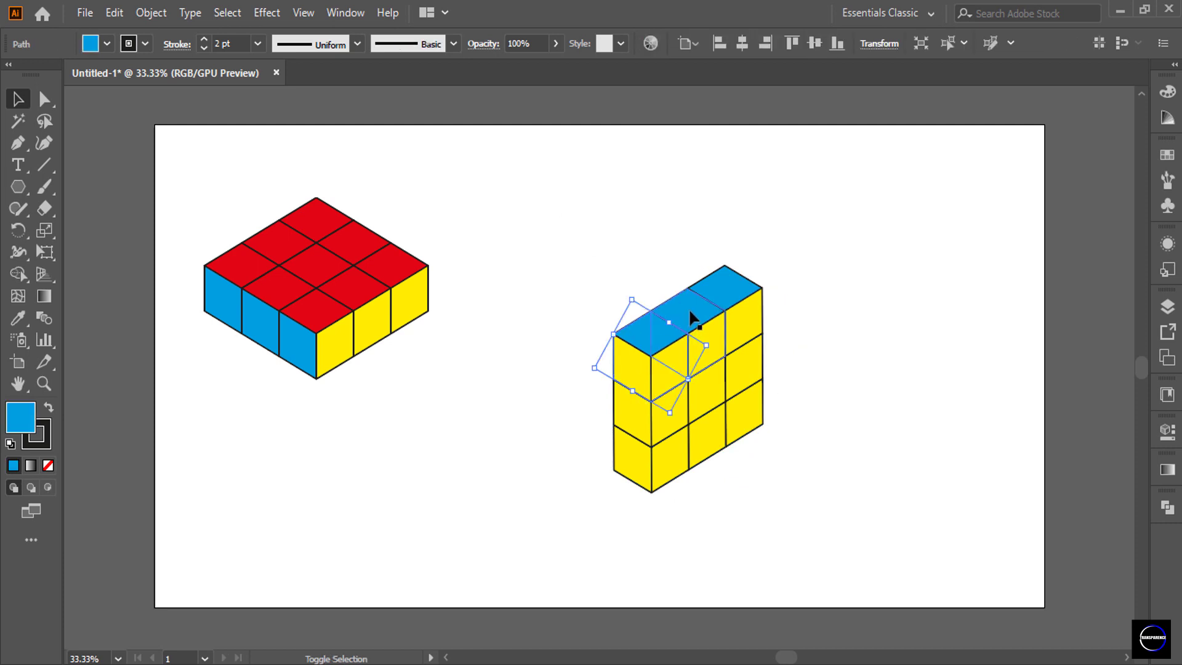
{"action": "left_click", "coordinate": [719, 286], "text": "shift"}
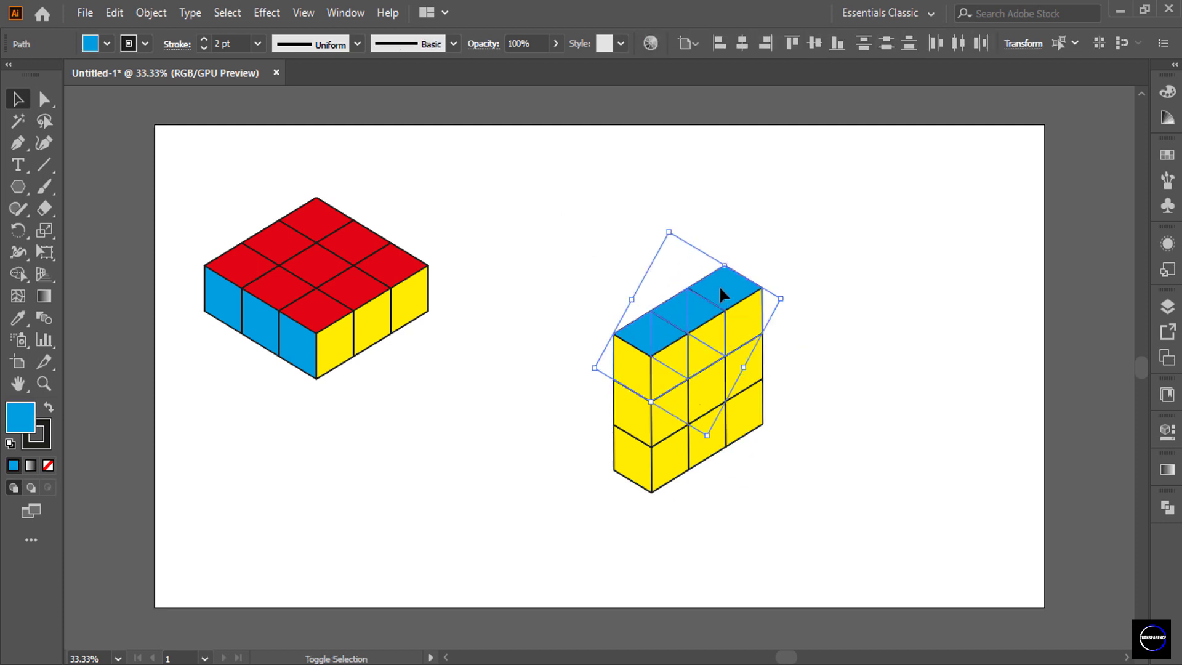
{"action": "left_click", "coordinate": [107, 44]}
{"action": "left_click", "coordinate": [61, 75]}
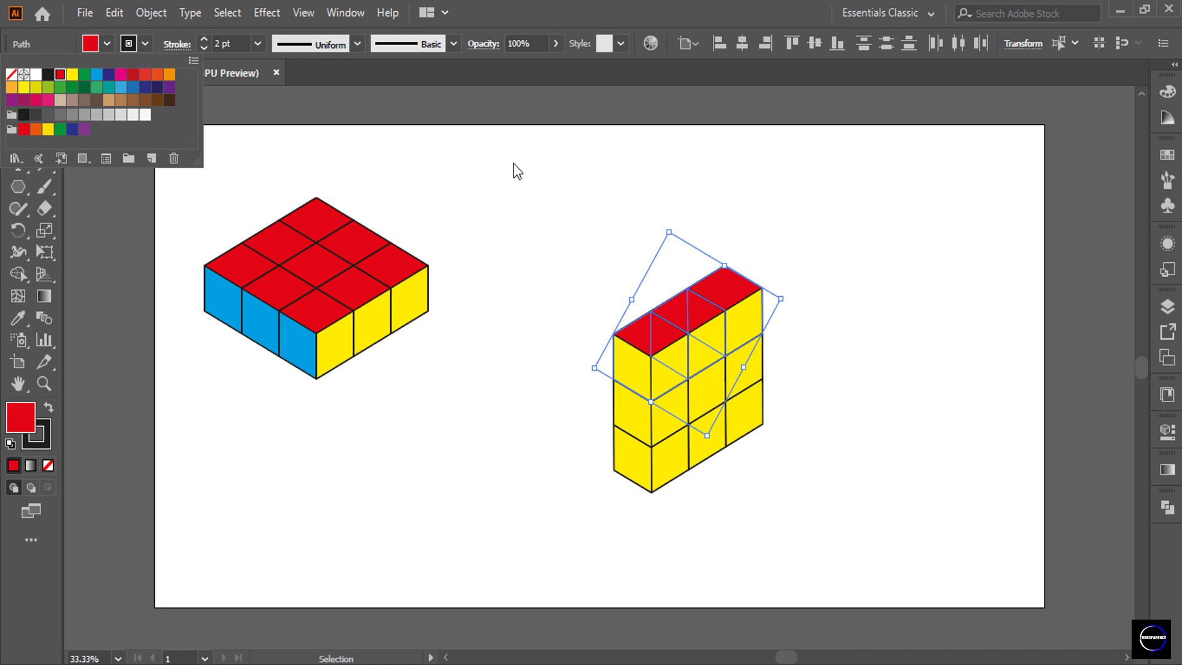
{"action": "left_click", "coordinate": [544, 167]}
Select the three left-column faces and fill them blue.
{"action": "left_click", "coordinate": [636, 369], "text": "shift"}
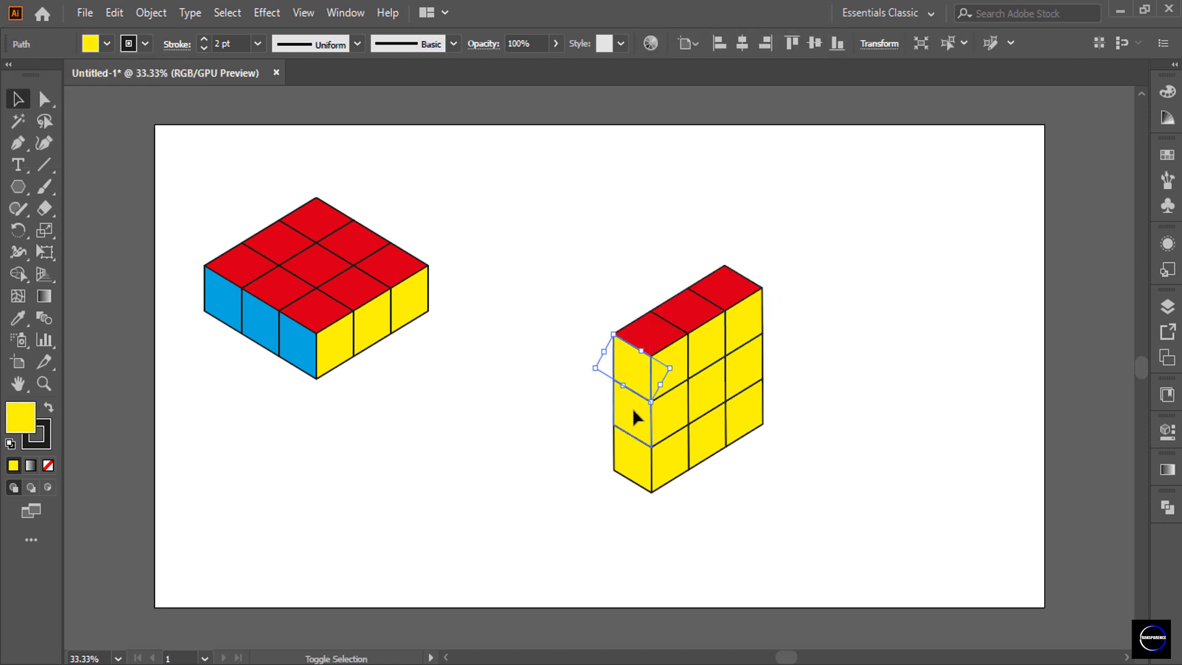
{"action": "left_click", "coordinate": [633, 407], "text": "shift"}
{"action": "left_click", "coordinate": [632, 456], "text": "shift"}
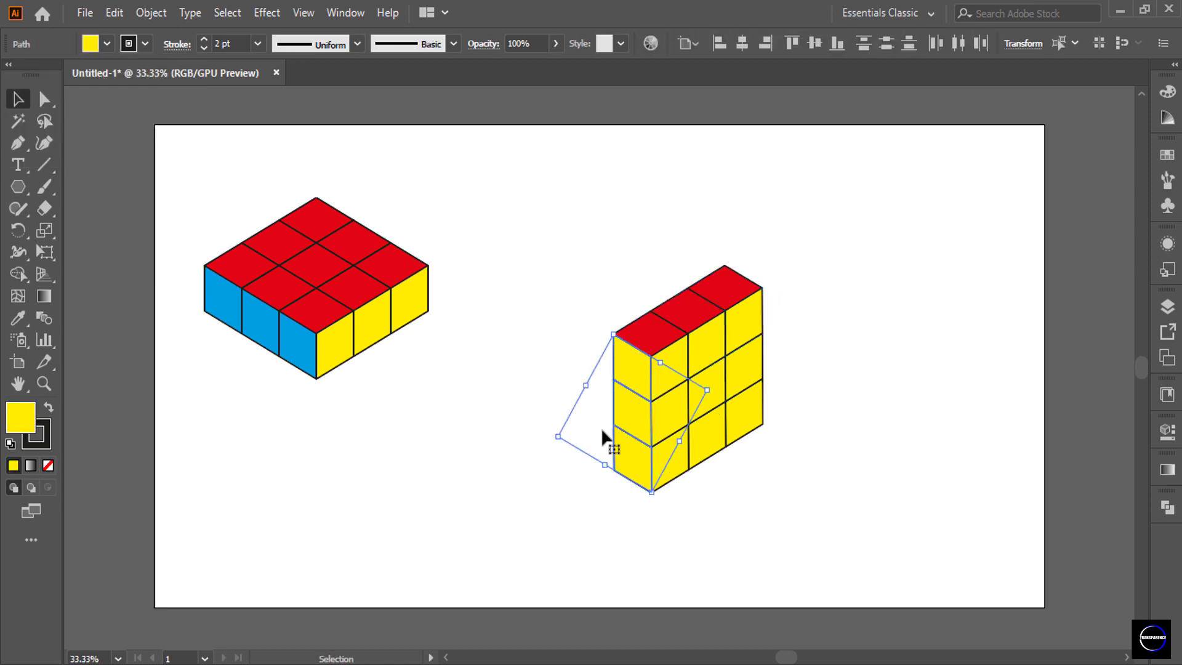
{"action": "left_click", "coordinate": [108, 44]}
{"action": "left_click", "coordinate": [96, 76]}
{"action": "left_click", "coordinate": [530, 154]}
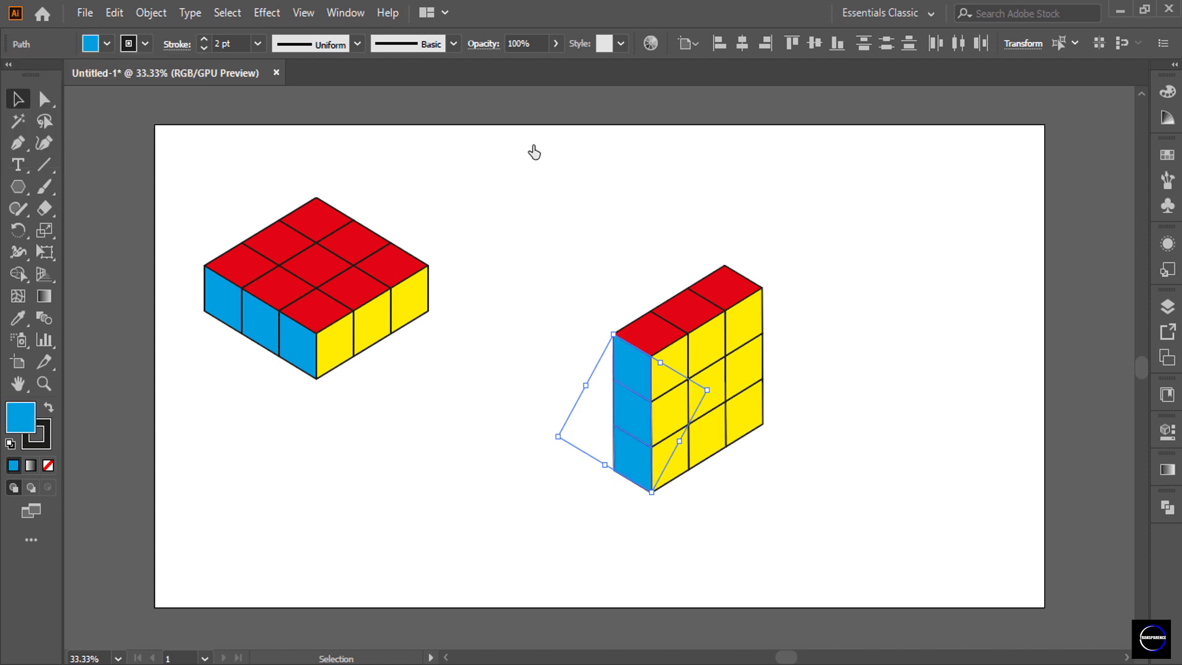
Drag the recoloured copy left so it joins beneath the original slab.
{"action": "left_click_drag", "start_coordinate": [824, 247], "coordinate": [635, 462]}
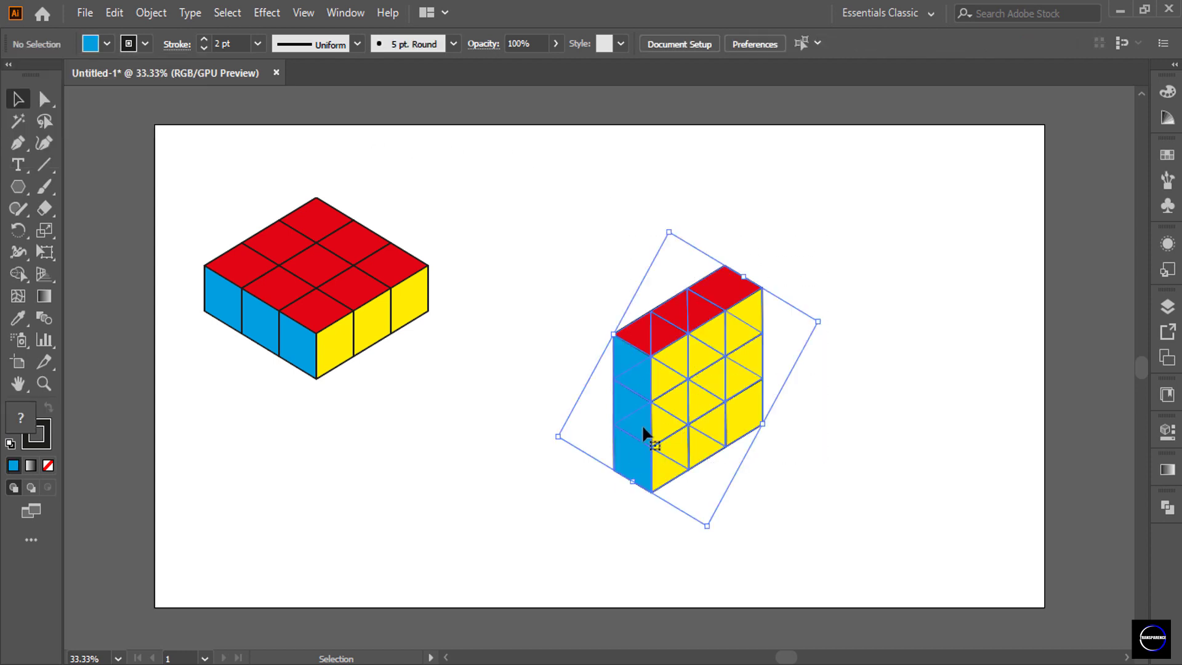
{"action": "mouse_move", "coordinate": [683, 365]}
{"action": "left_mouse_down"}
{"action": "mouse_move", "coordinate": [403, 364]}
{"action": "mouse_move", "coordinate": [354, 338]}
{"action": "left_mouse_up"}
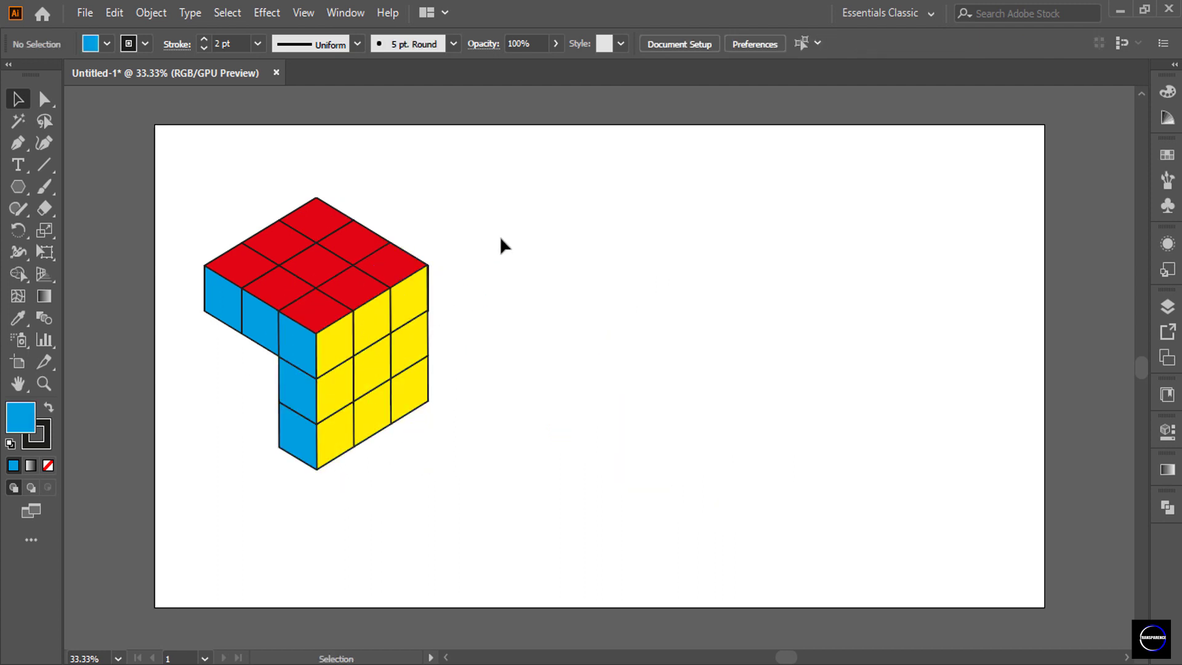
{"action": "mouse_move", "coordinate": [517, 158]}
{"action": "left_mouse_down"}
{"action": "mouse_move", "coordinate": [345, 387]}
{"action": "mouse_move", "coordinate": [473, 310]}
{"action": "left_mouse_up"}
Paste another slab copy in front, move it right and rotate it about 120°.
{"action": "left_click", "coordinate": [119, 10]}
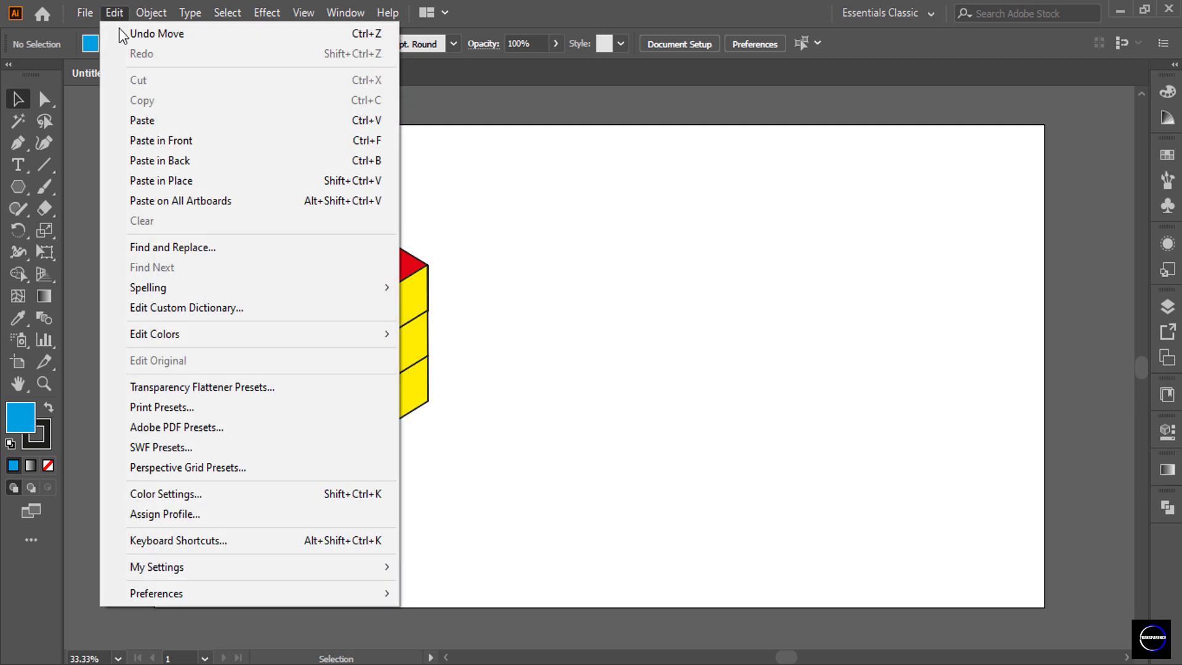
{"action": "left_click", "coordinate": [156, 140]}
{"action": "left_click_drag", "start_coordinate": [295, 288], "coordinate": [733, 372]}
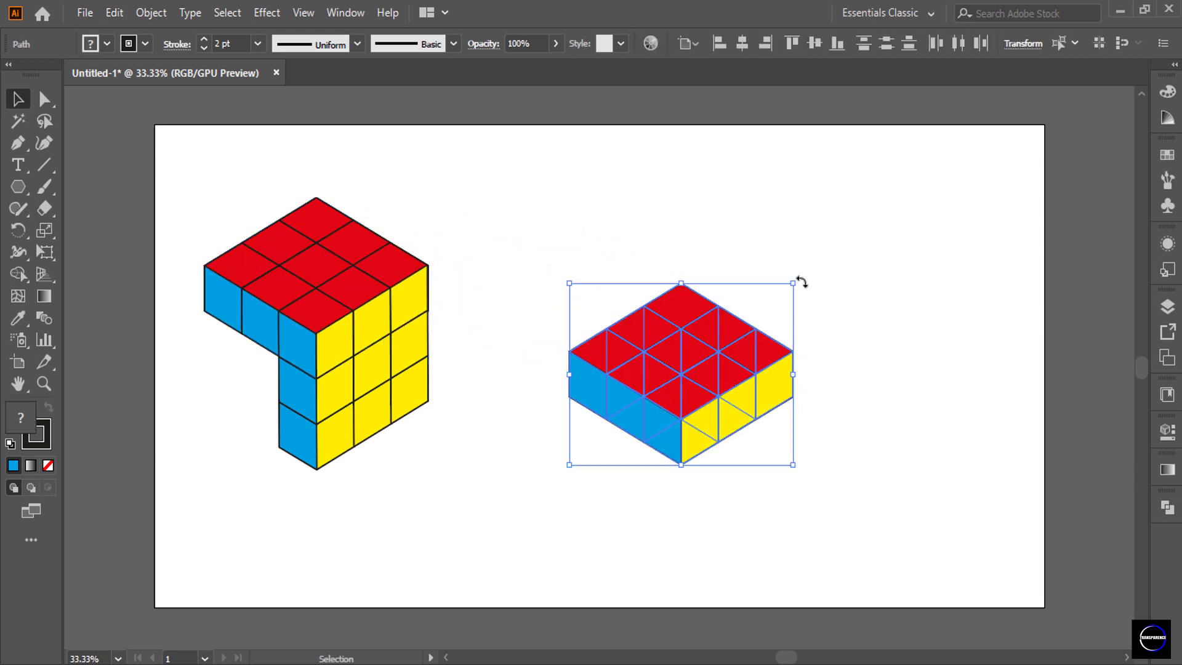
{"action": "mouse_move", "coordinate": [801, 281]}
{"action": "left_mouse_down"}
{"action": "mouse_move", "coordinate": [545, 234]}
{"action": "mouse_move", "coordinate": [466, 277]}
{"action": "left_mouse_up"}
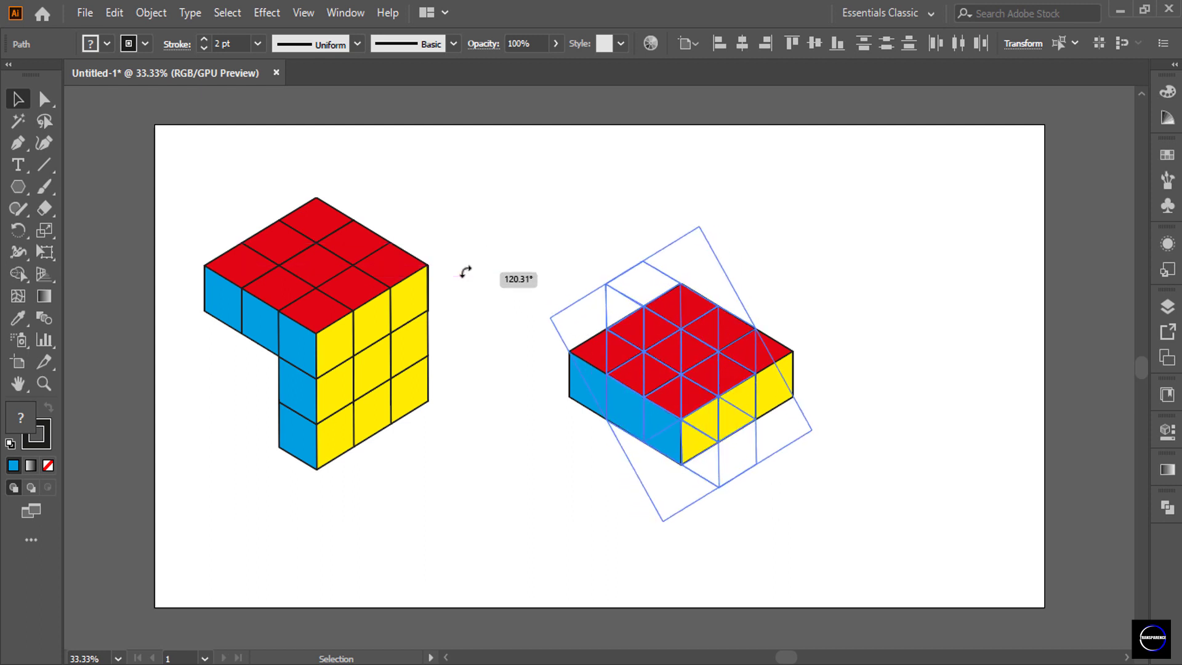
{"action": "left_click_drag", "start_coordinate": [466, 275], "coordinate": [466, 271]}
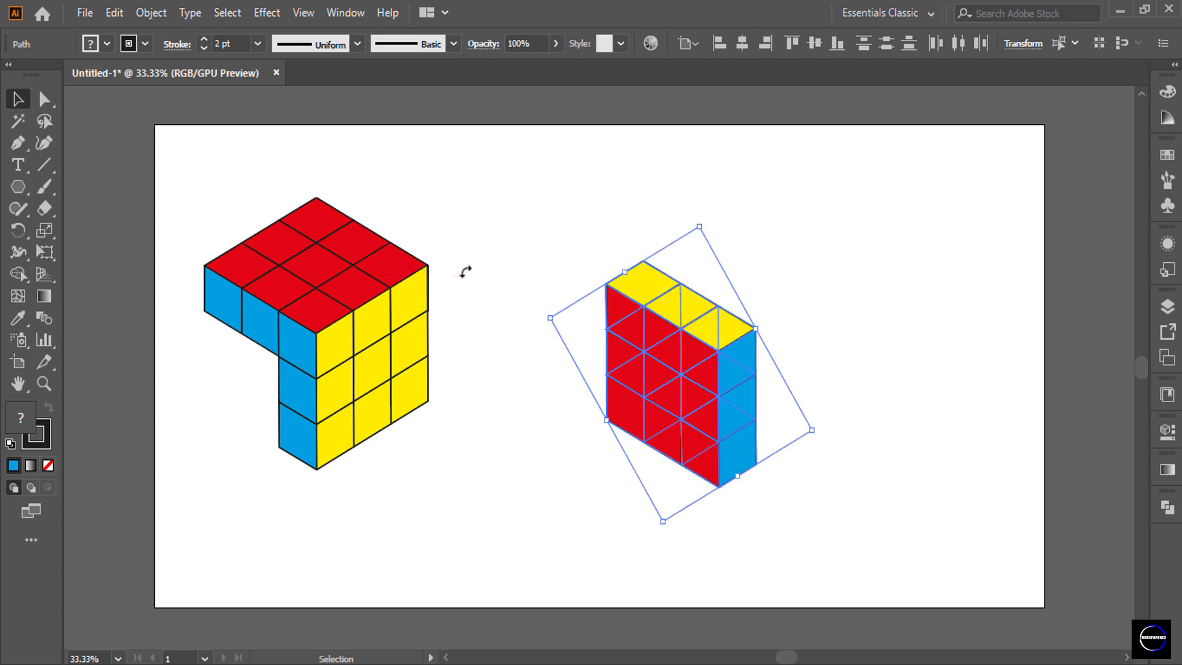
{"action": "left_click", "coordinate": [788, 262]}
Select the red front squares of the right slab and fill them blue.
{"action": "left_click", "coordinate": [624, 319]}
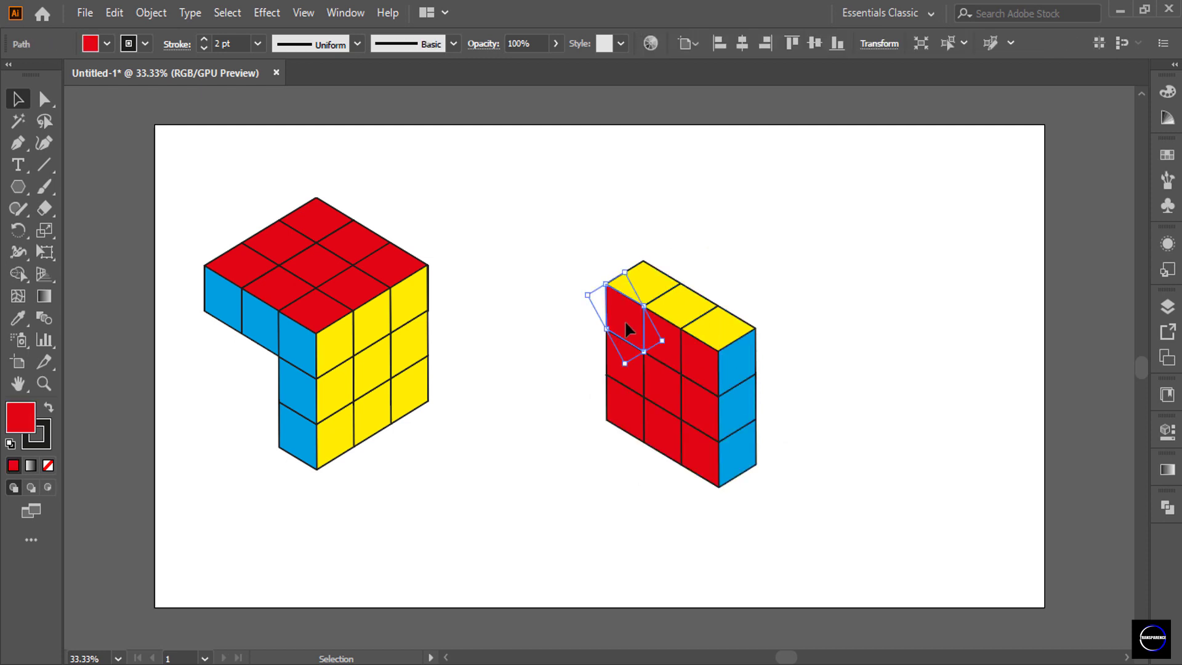
{"action": "left_click", "coordinate": [668, 348], "text": "shift"}
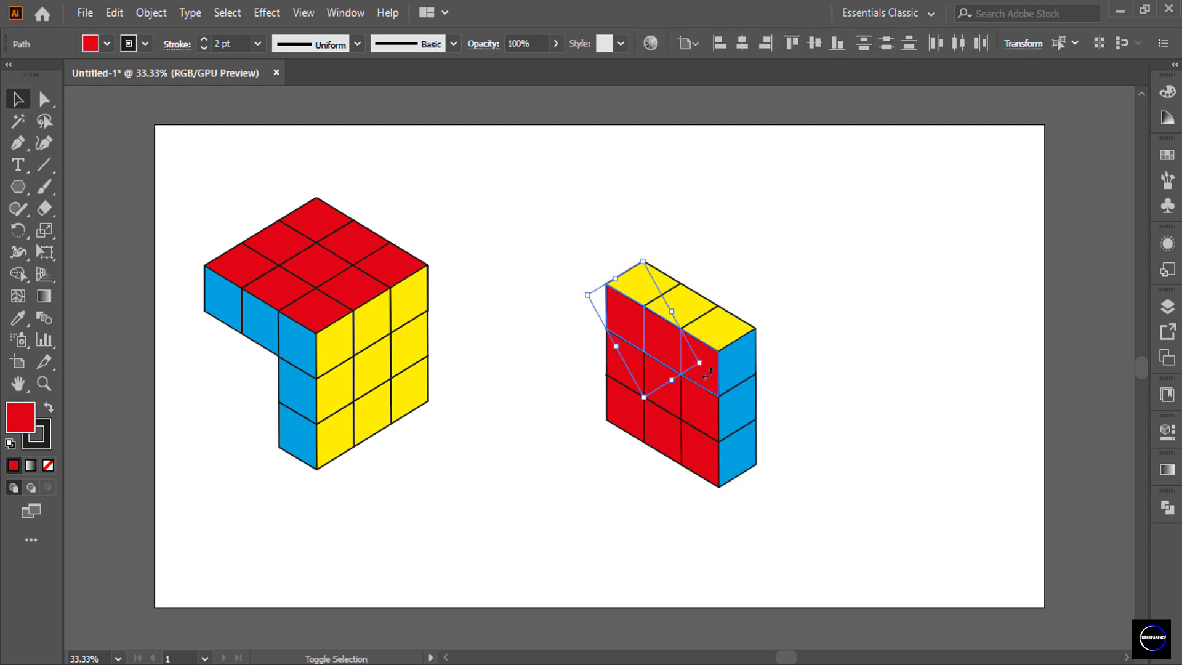
{"action": "left_click_drag", "start_coordinate": [707, 373], "coordinate": [628, 390]}
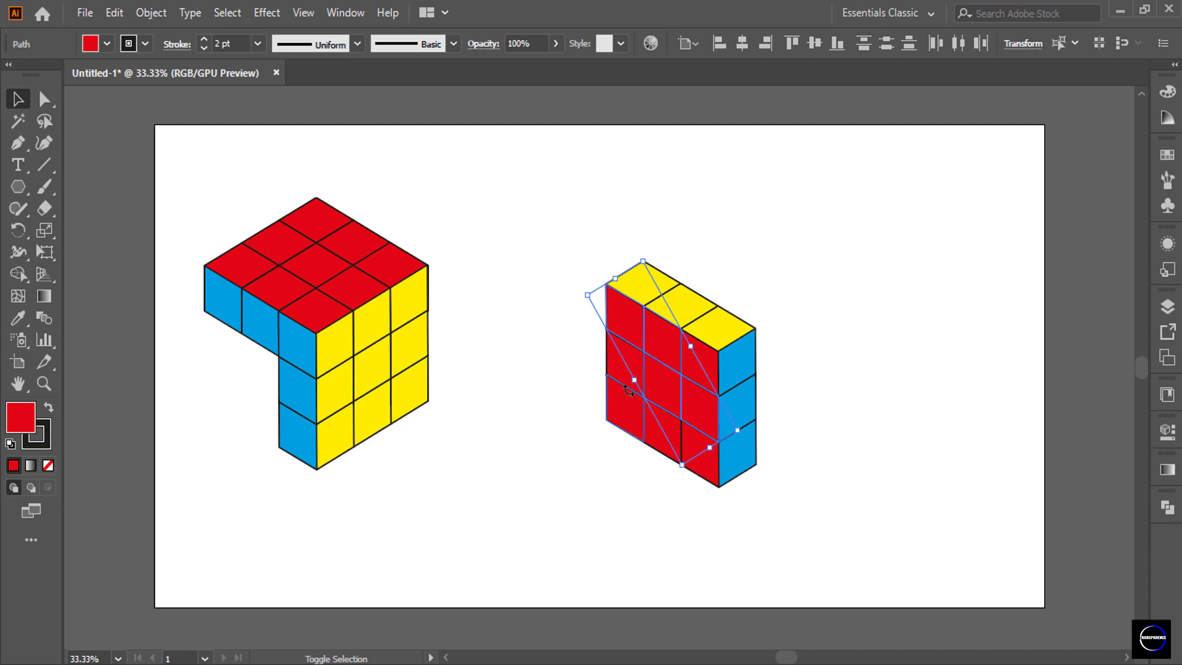
{"action": "left_click_drag", "start_coordinate": [628, 390], "coordinate": [646, 419]}
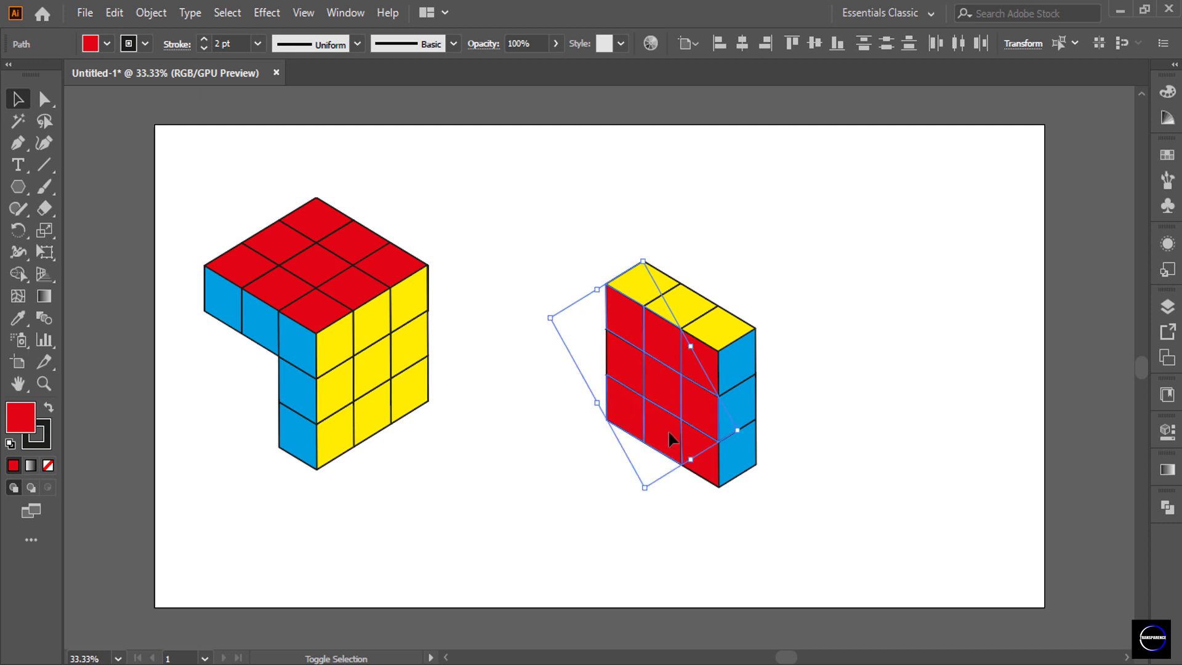
{"action": "left_click_drag", "start_coordinate": [697, 450], "coordinate": [696, 448]}
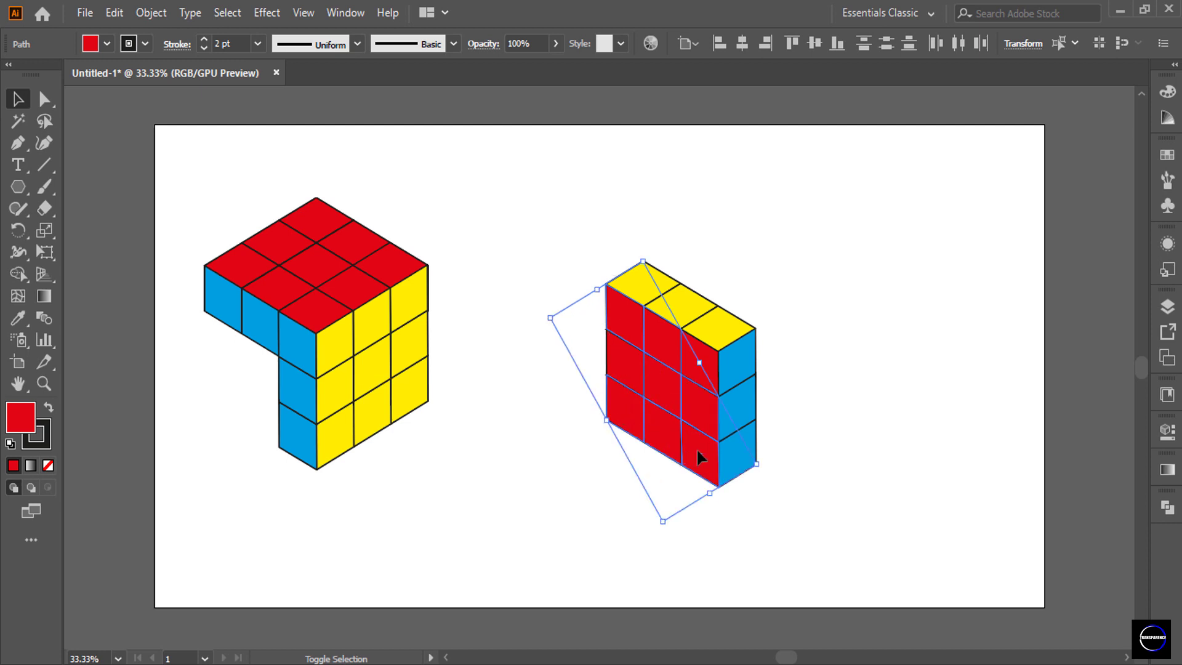
{"action": "left_click", "coordinate": [104, 50]}
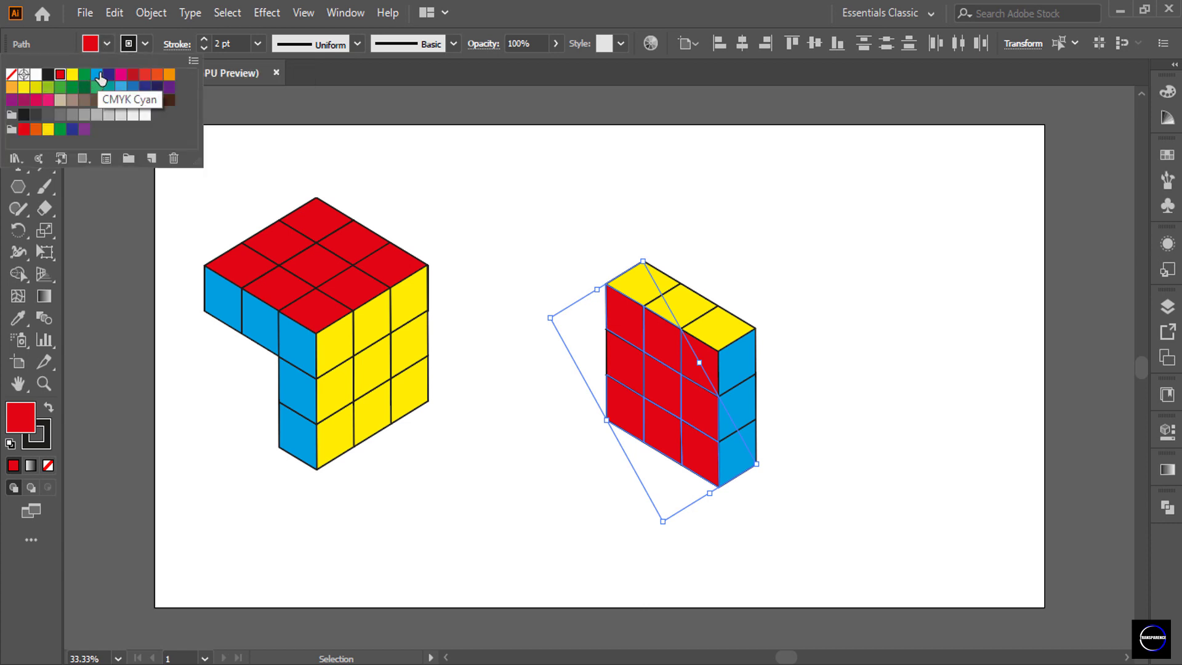
{"action": "left_click", "coordinate": [97, 76]}
Turn the leftover red front squares blue as well.
{"action": "left_click", "coordinate": [640, 229]}
{"action": "left_click", "coordinate": [692, 356]}
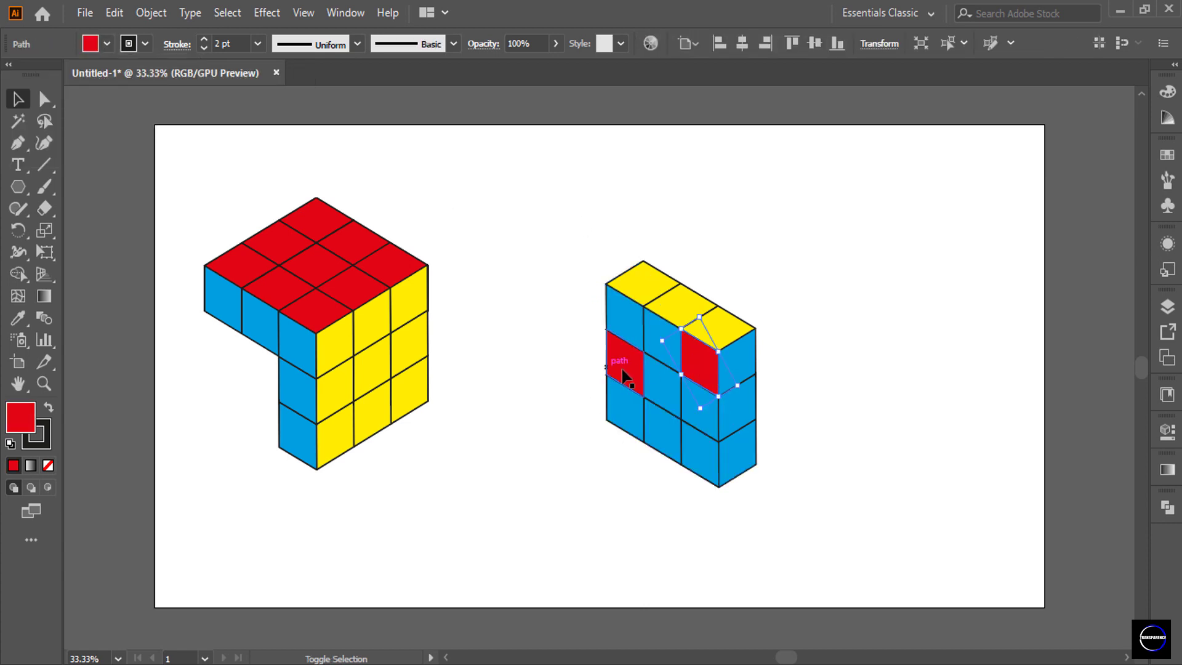
{"action": "left_click", "coordinate": [617, 368], "text": "shift"}
{"action": "left_click", "coordinate": [107, 43]}
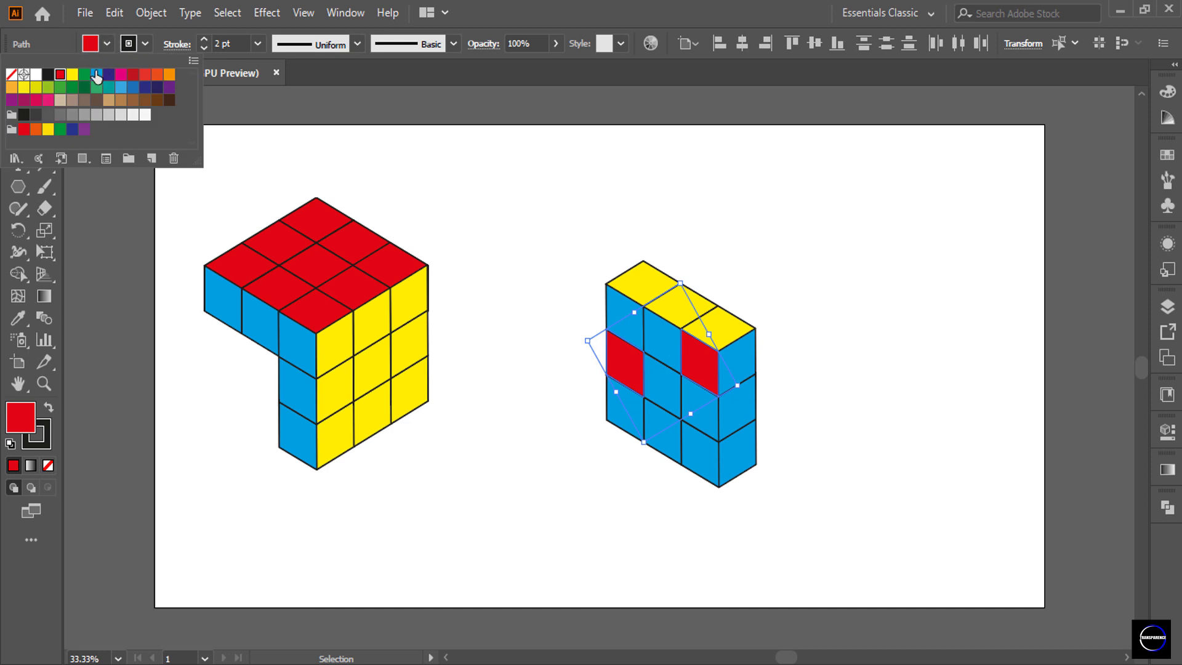
{"action": "left_click", "coordinate": [97, 76]}
{"action": "left_click", "coordinate": [523, 158]}
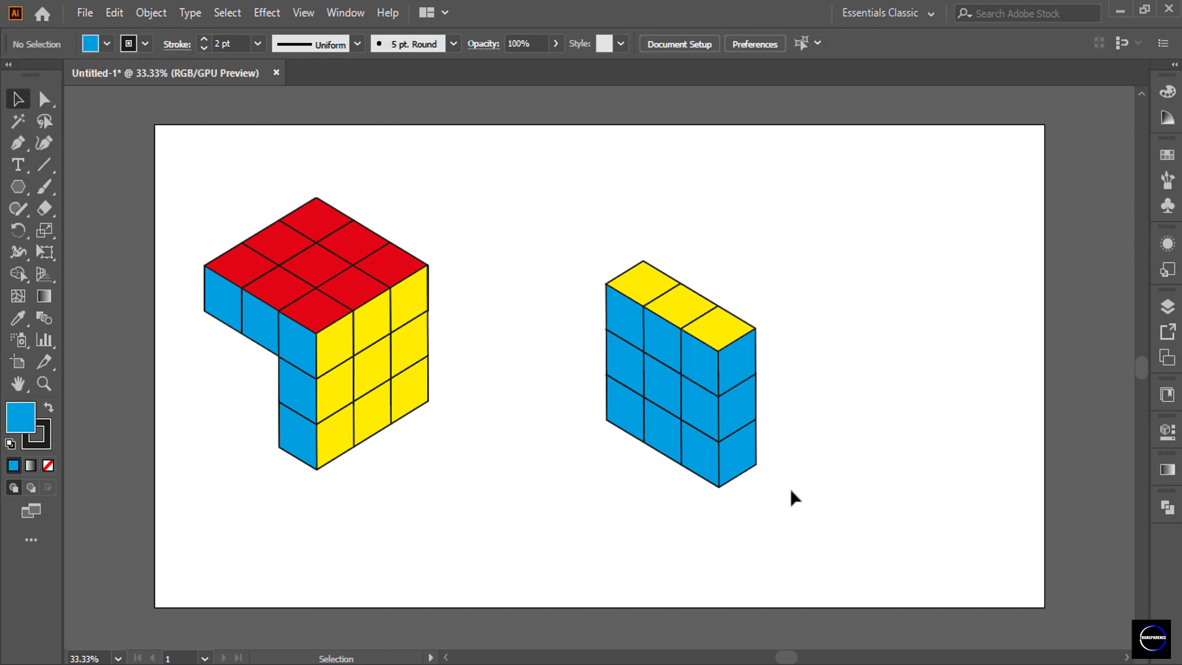
Select the yellow top squares and fill them red.
{"action": "left_click", "coordinate": [713, 331], "text": "shift"}
{"action": "left_click", "coordinate": [644, 282], "text": "shift"}
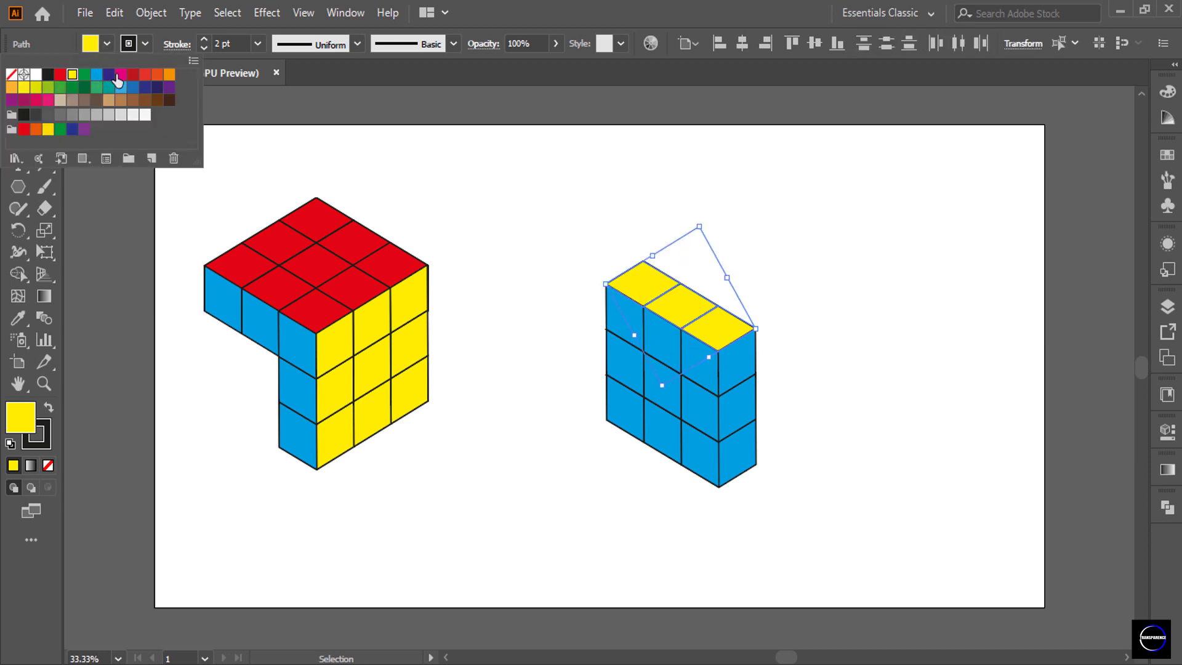
{"action": "left_click", "coordinate": [60, 74]}
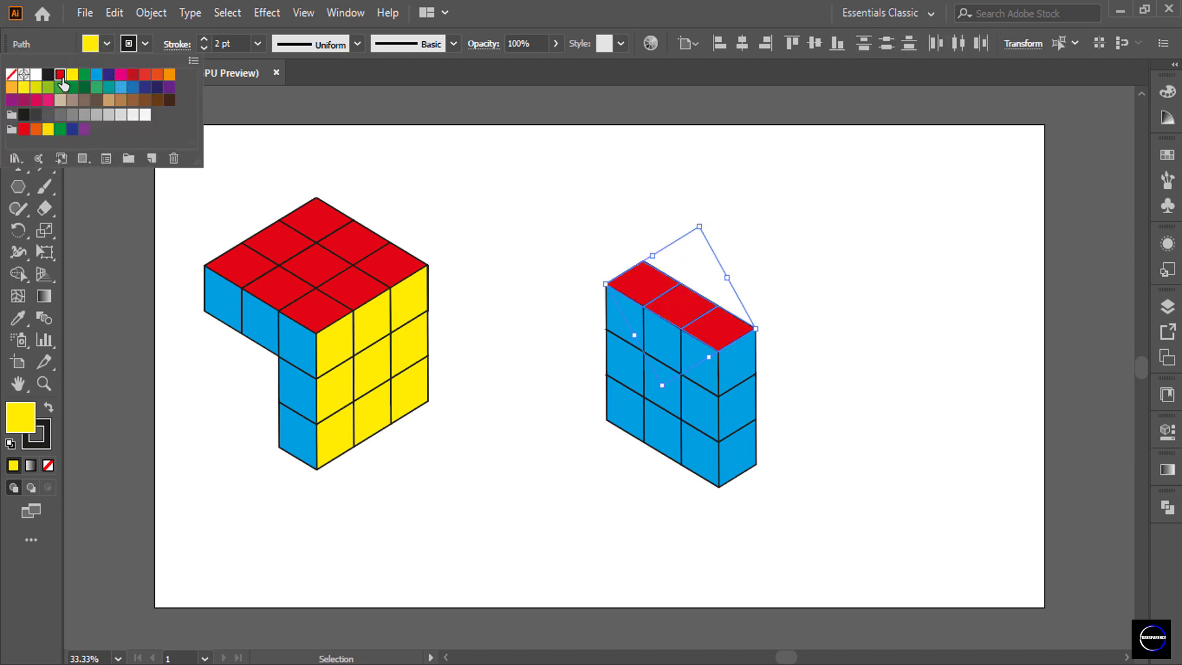
{"action": "left_click", "coordinate": [478, 172]}
Fill the right-side column squares yellow, then select the whole right slab.
{"action": "left_click", "coordinate": [736, 373], "text": "shift"}
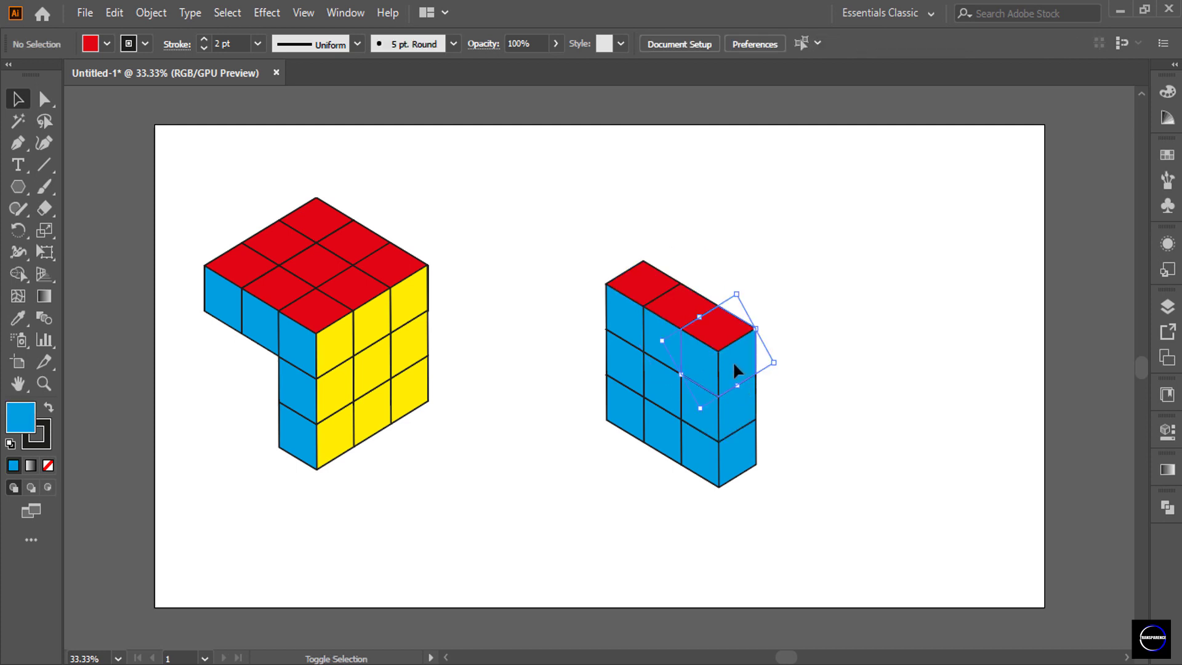
{"action": "left_click", "coordinate": [740, 409], "text": "shift"}
{"action": "left_click", "coordinate": [745, 454], "text": "shift"}
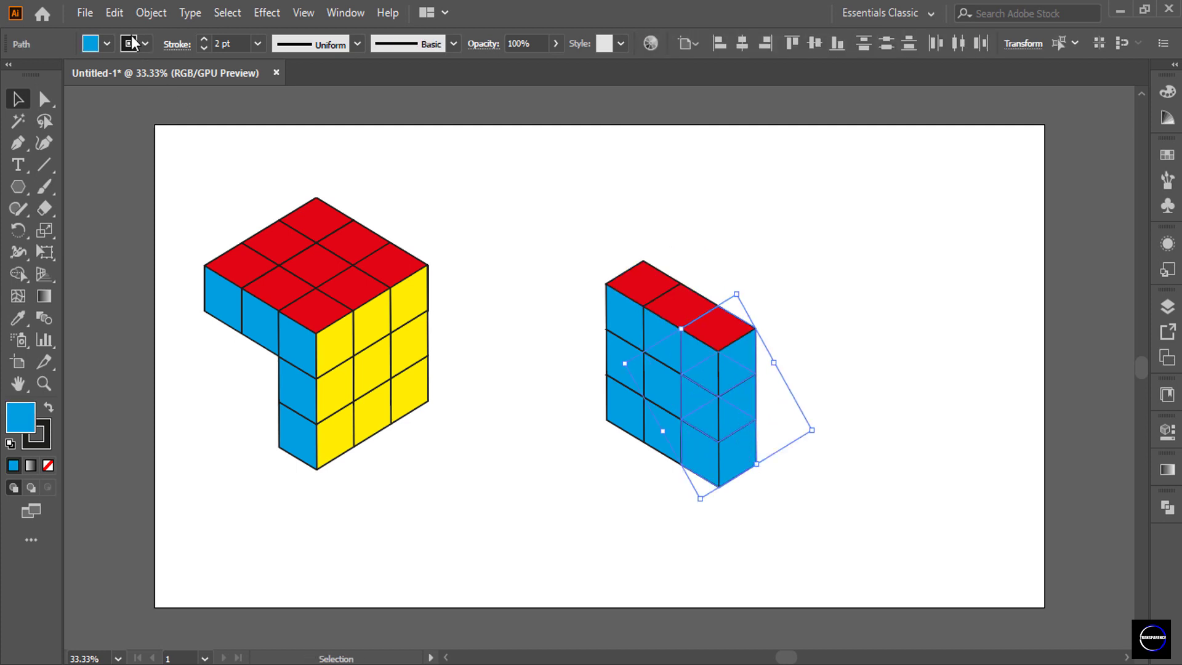
{"action": "left_click", "coordinate": [106, 44]}
{"action": "left_click", "coordinate": [72, 77]}
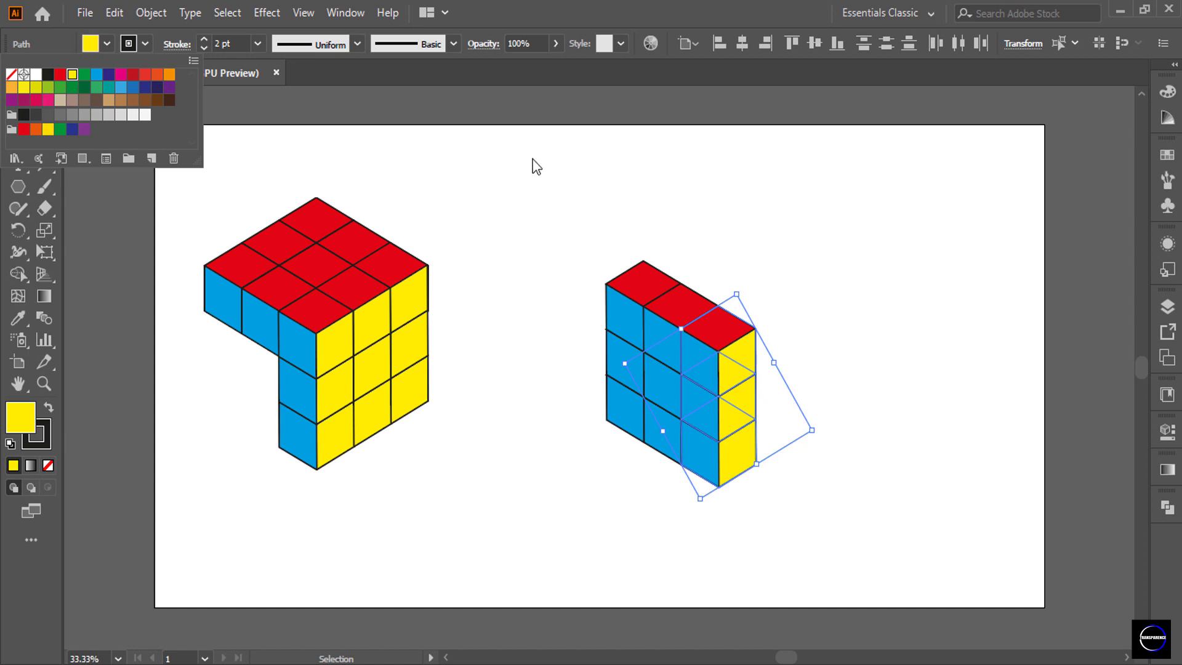
{"action": "left_click", "coordinate": [759, 231]}
{"action": "left_click_drag", "start_coordinate": [827, 241], "coordinate": [637, 461]}
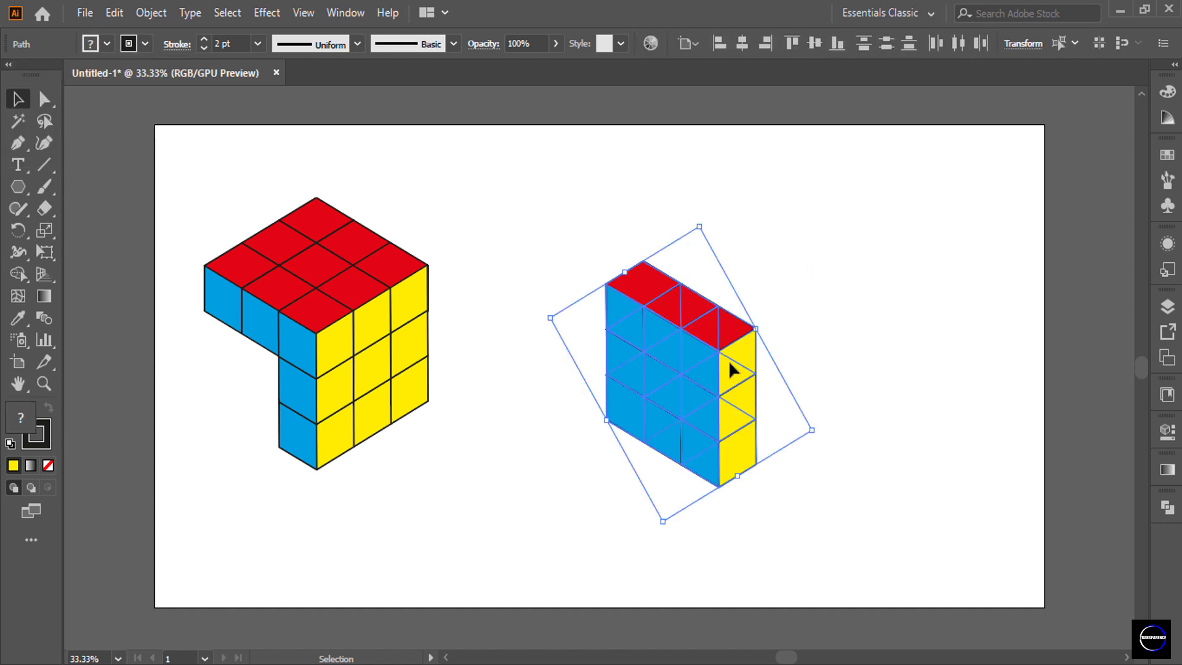
Snap the third slab flush into the left cube's gap to complete the 3x3 cube.
{"action": "mouse_move", "coordinate": [728, 360]}
{"action": "left_mouse_down"}
{"action": "mouse_move", "coordinate": [327, 364]}
{"action": "mouse_move", "coordinate": [324, 337]}
{"action": "left_mouse_up"}
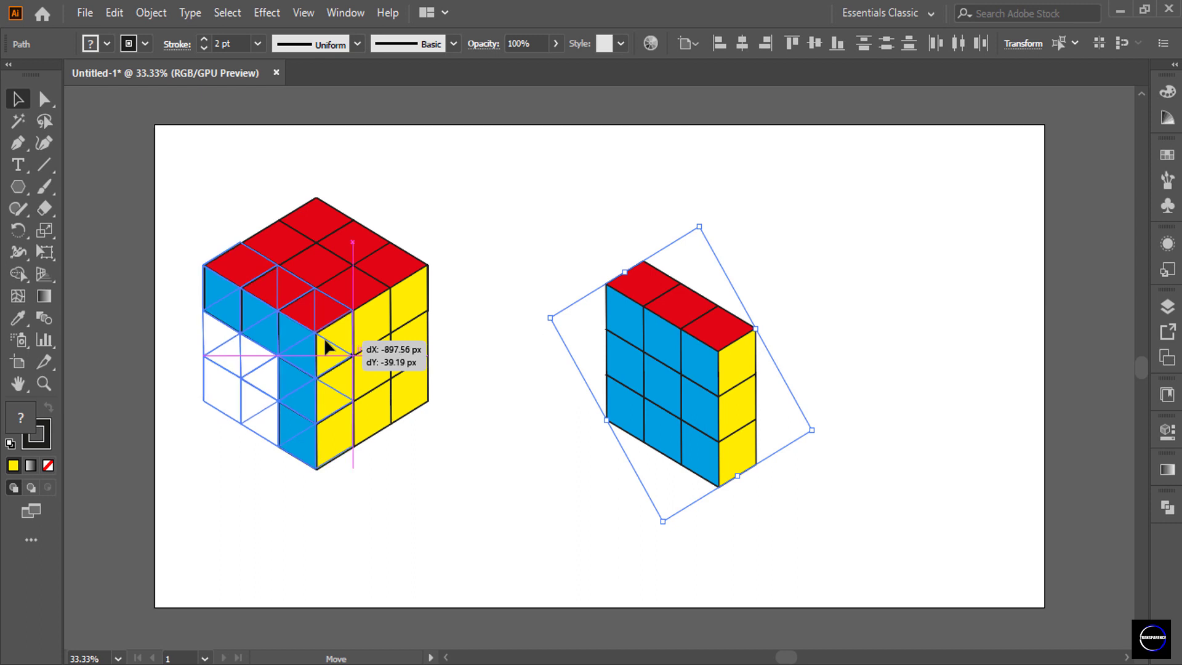
{"action": "left_click_drag", "start_coordinate": [323, 339], "coordinate": [323, 338]}
{"action": "left_click", "coordinate": [523, 190]}
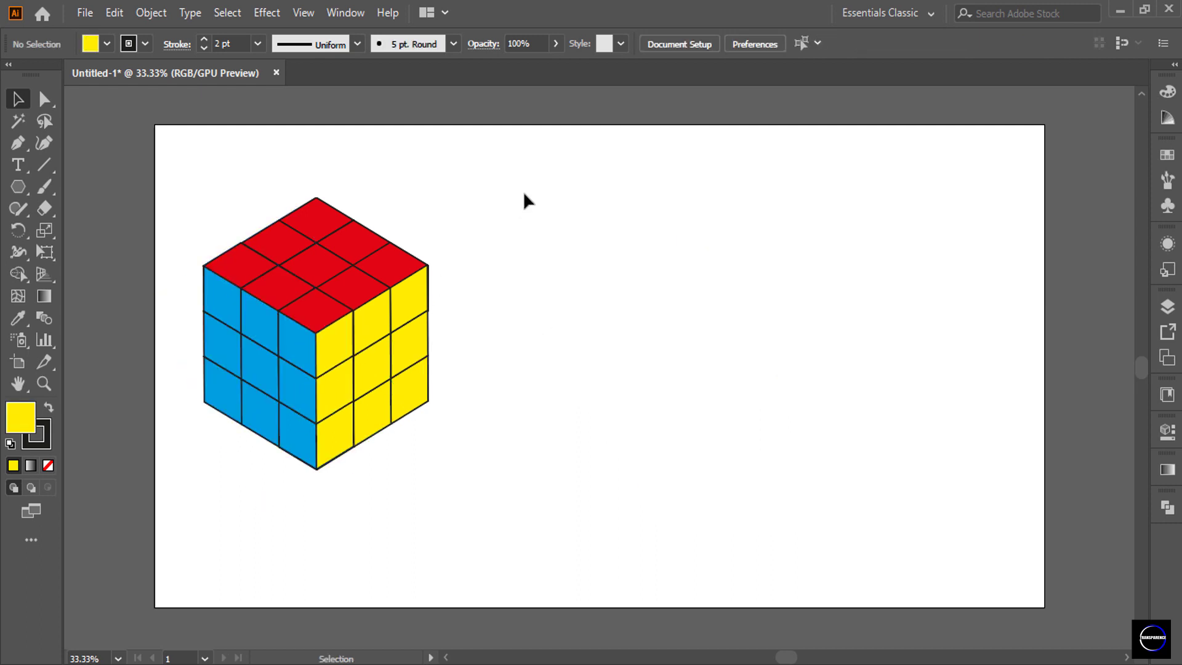
Group all of the cube's pieces into one object and scale the group larger.
{"action": "left_click_drag", "start_coordinate": [523, 142], "coordinate": [202, 469]}
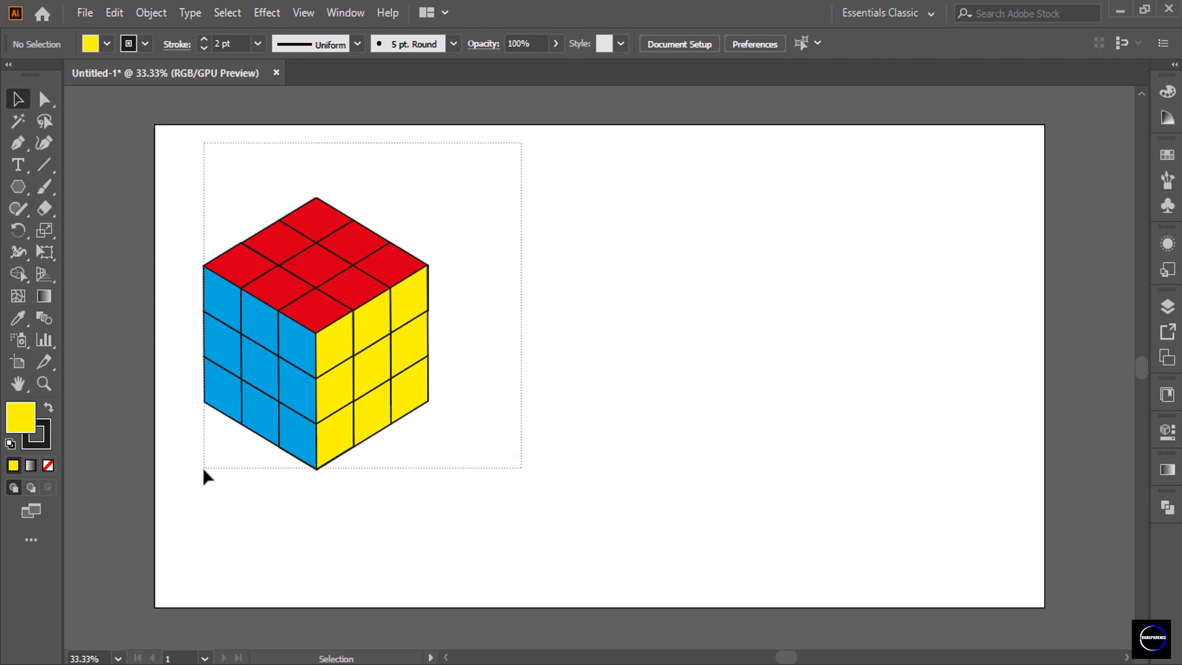
{"action": "right_click", "coordinate": [320, 292]}
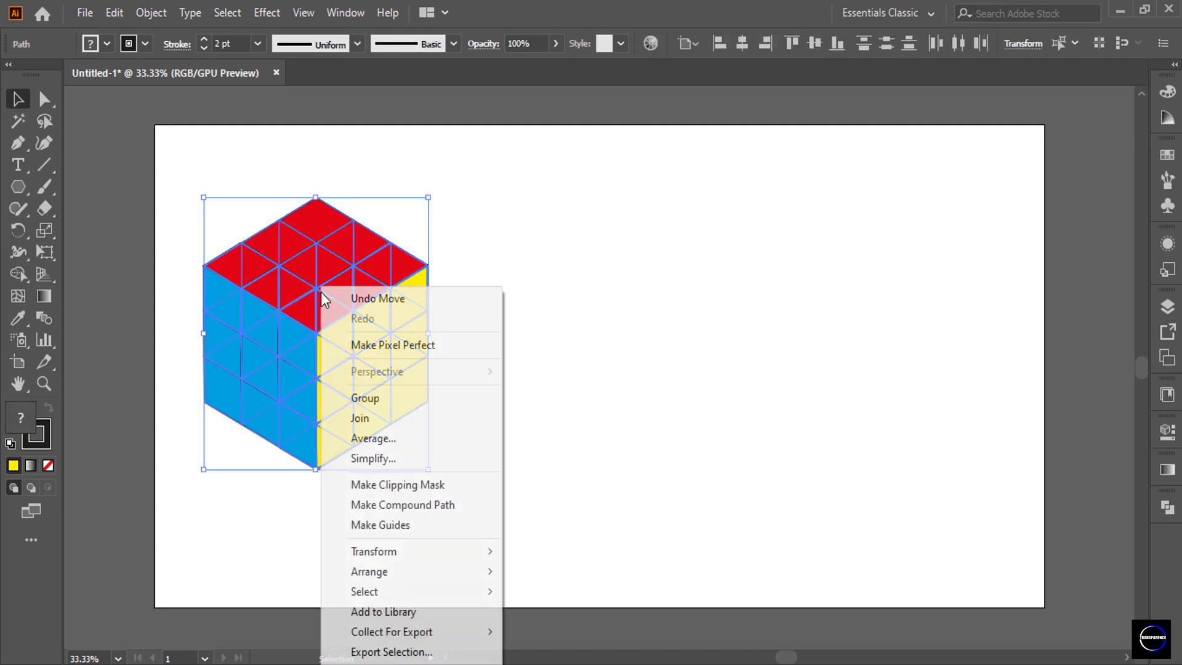
{"action": "left_click", "coordinate": [366, 400]}
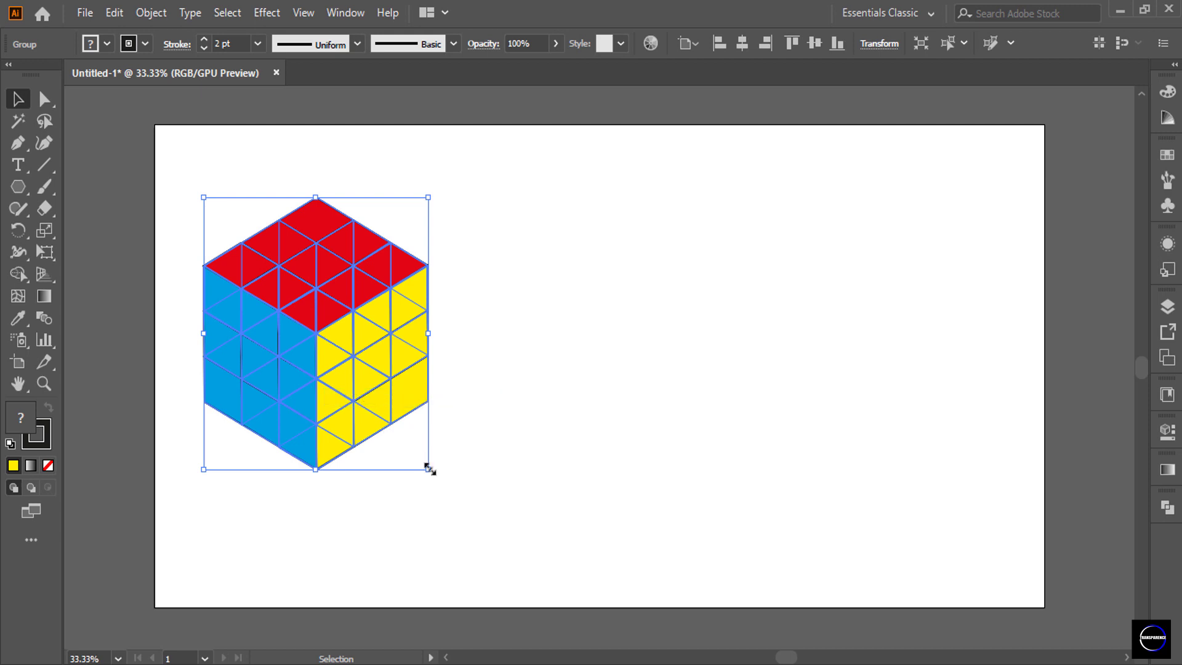
{"action": "left_click_drag", "start_coordinate": [428, 469], "coordinate": [513, 538]}
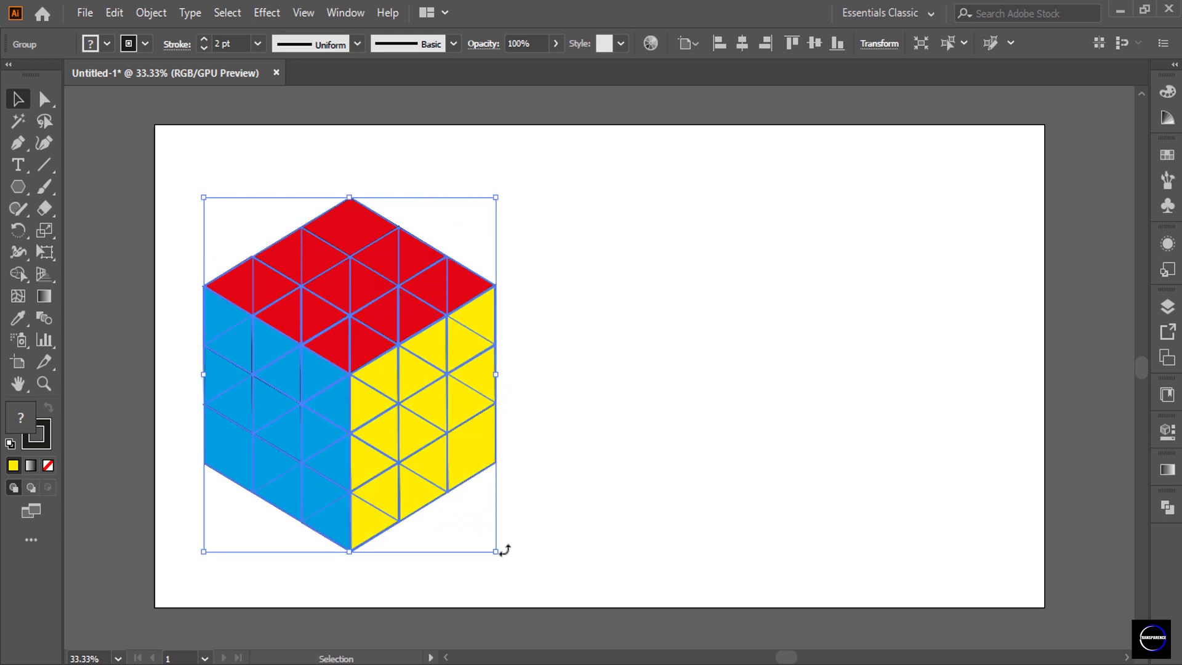
{"action": "left_click", "coordinate": [116, 17]}
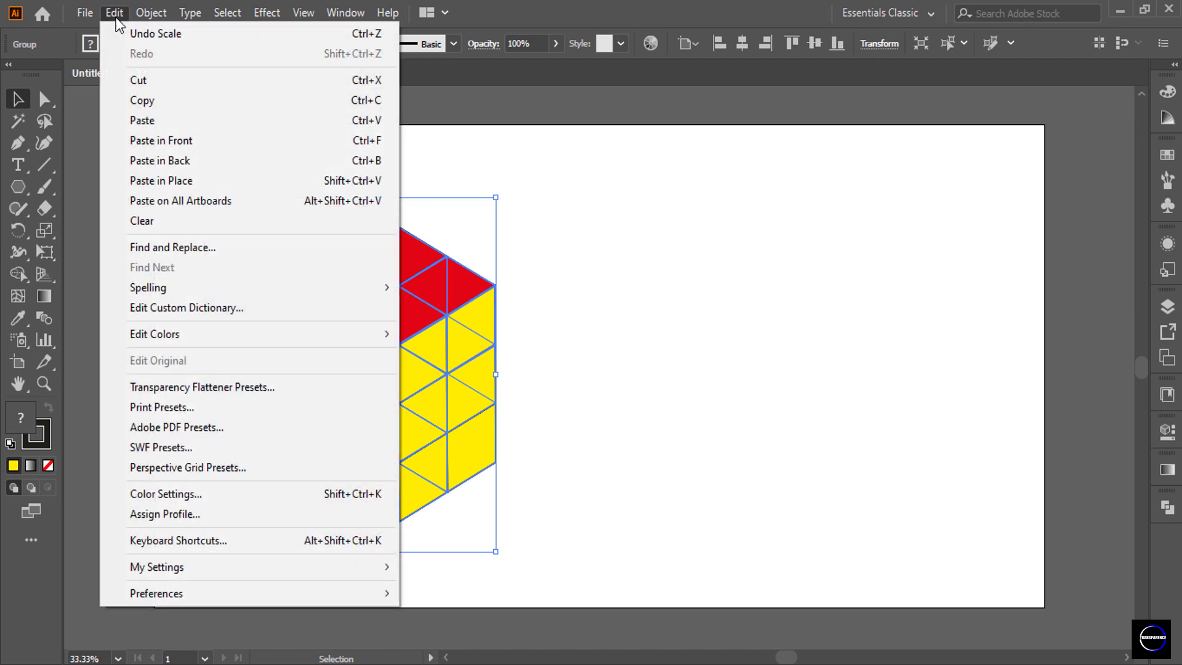
Cut the cube away and draw a rectangle covering the whole 1980×1020 px artboard.
{"action": "left_click", "coordinate": [129, 76]}
{"action": "left_click_drag", "start_coordinate": [22, 190], "coordinate": [65, 191]}
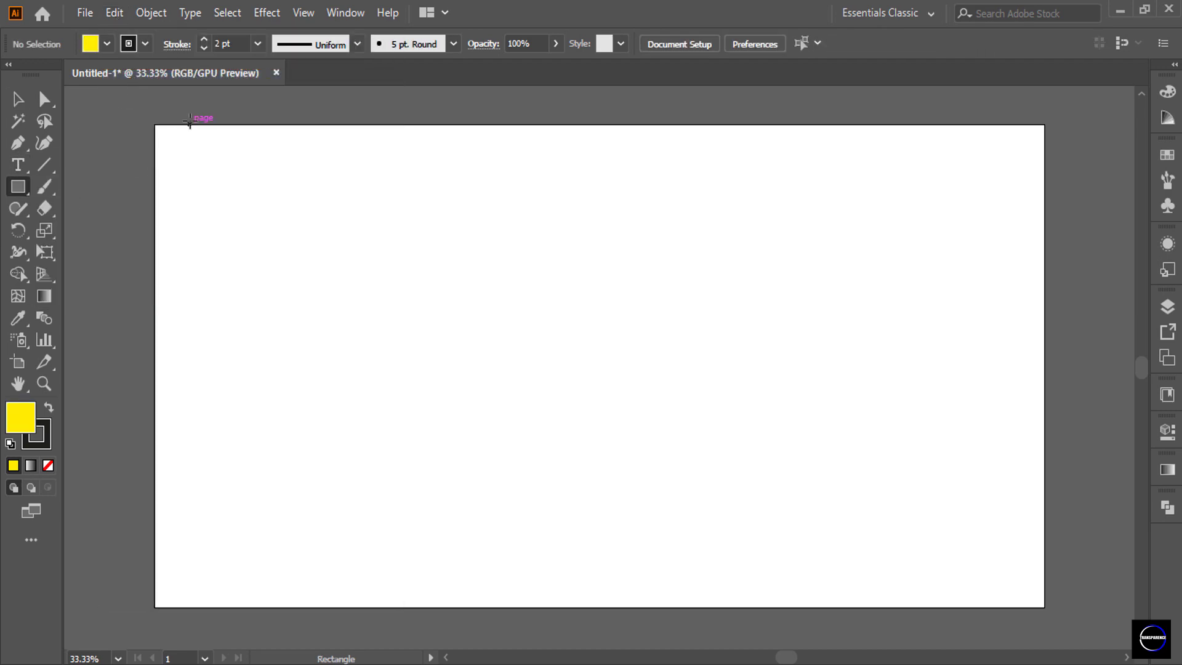
{"action": "left_click_drag", "start_coordinate": [154, 125], "coordinate": [1043, 607]}
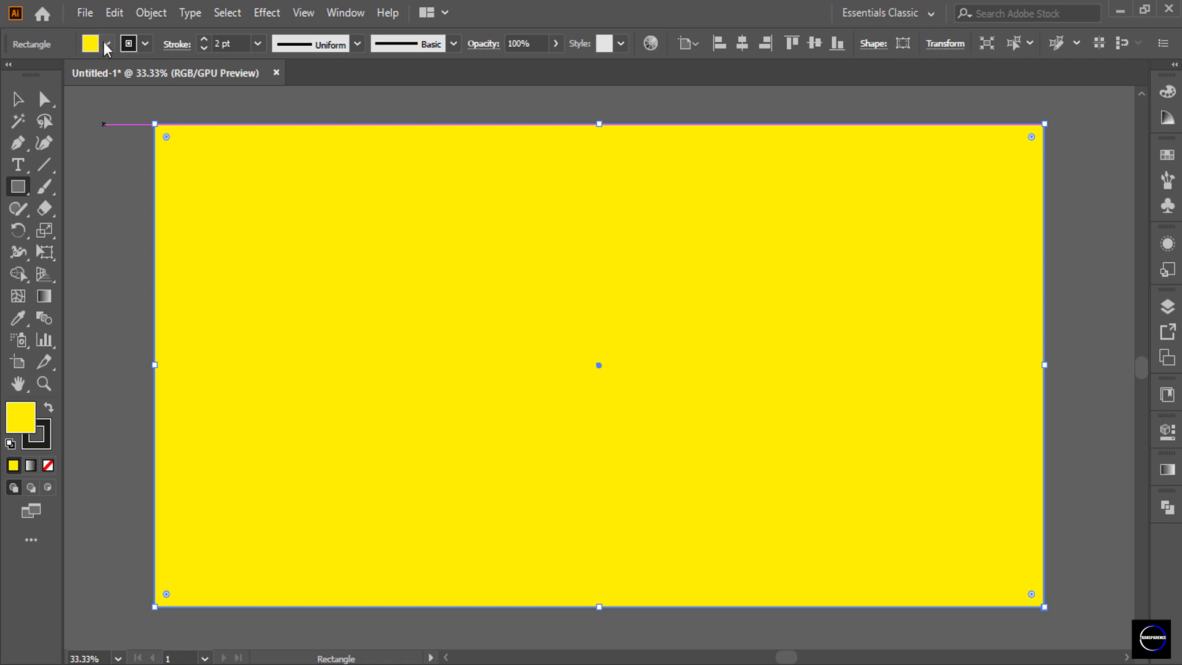
Fill the background rectangle with black.
{"action": "left_click", "coordinate": [107, 43]}
{"action": "left_click", "coordinate": [49, 75]}
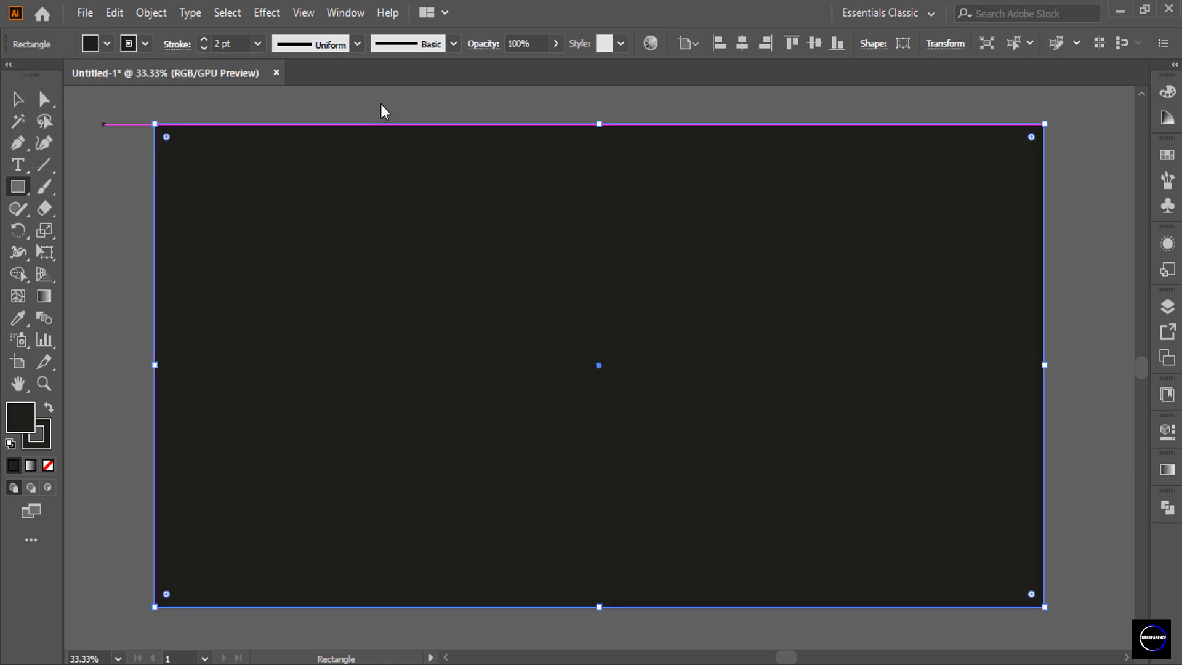
{"action": "left_click", "coordinate": [14, 100]}
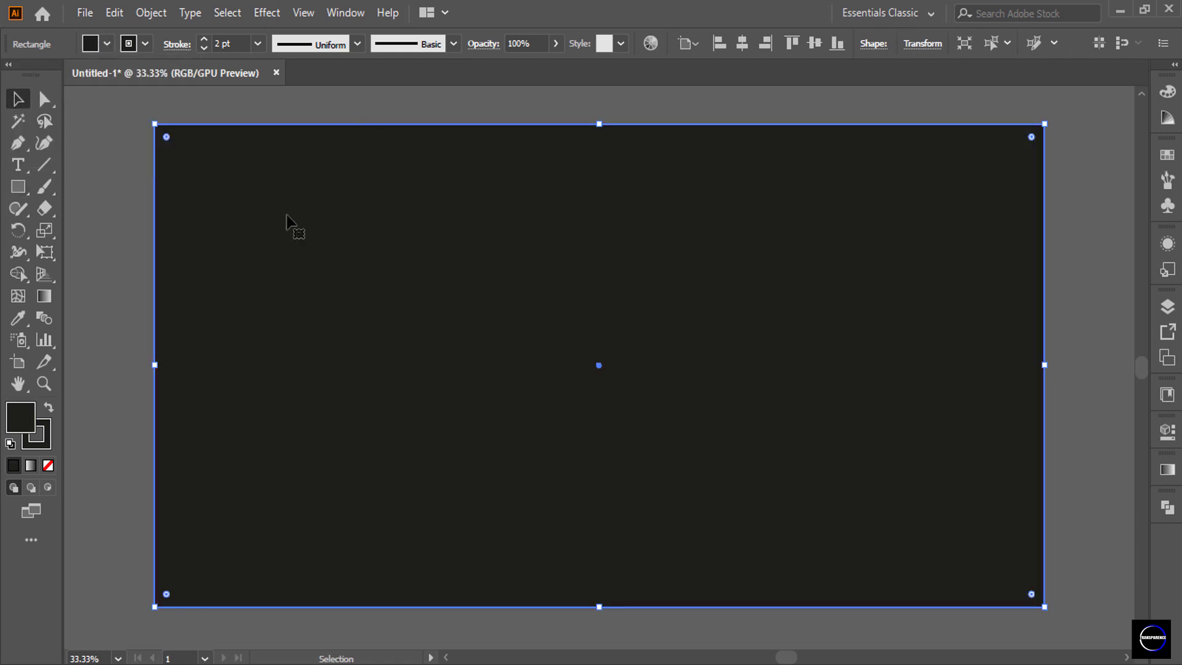
{"action": "left_click", "coordinate": [114, 14]}
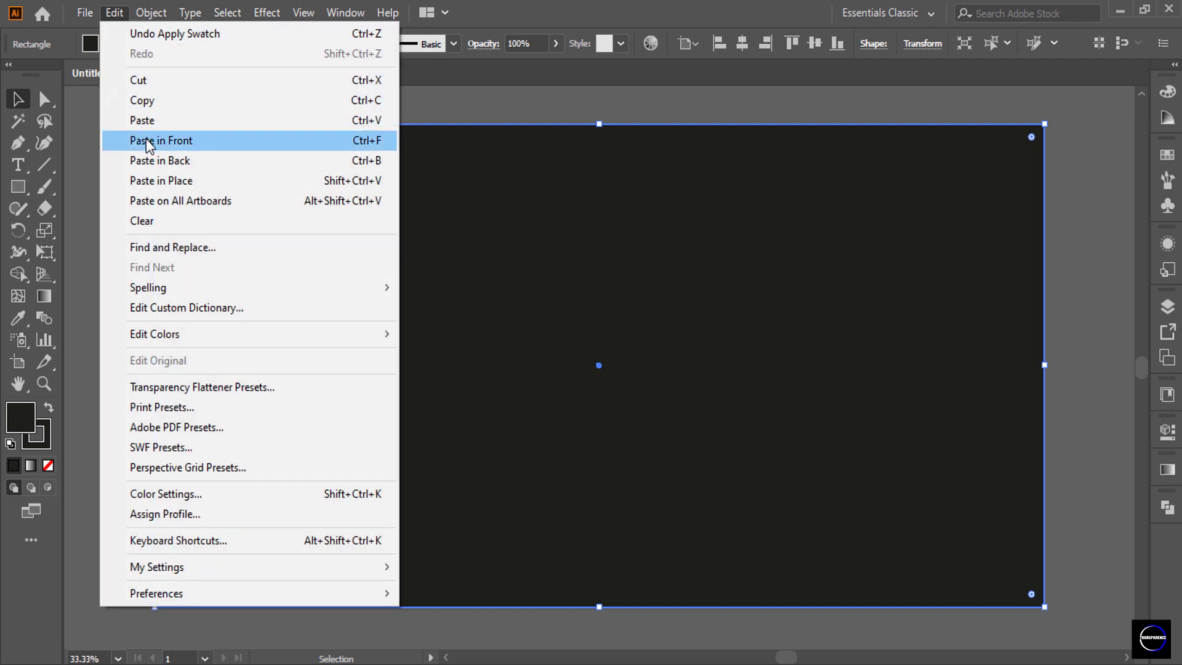
Paste the cube in front of the background, centred horizontally and vertically on the artboard.
{"action": "left_click", "coordinate": [147, 137]}
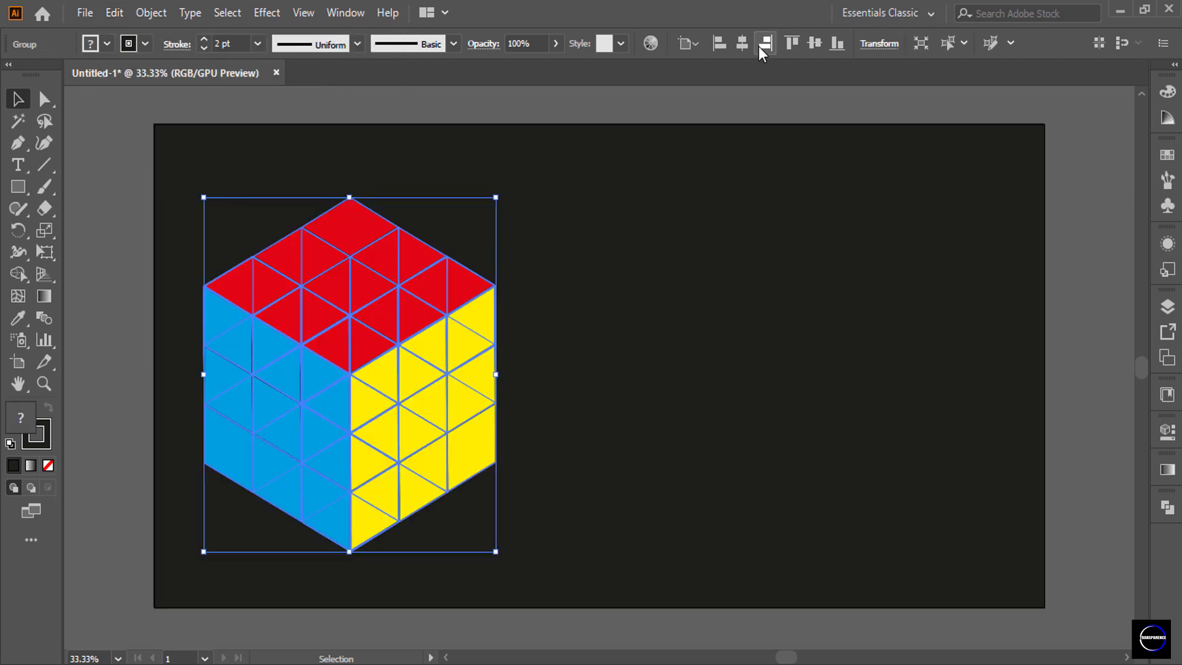
{"action": "left_click", "coordinate": [741, 42]}
{"action": "left_click", "coordinate": [808, 44]}
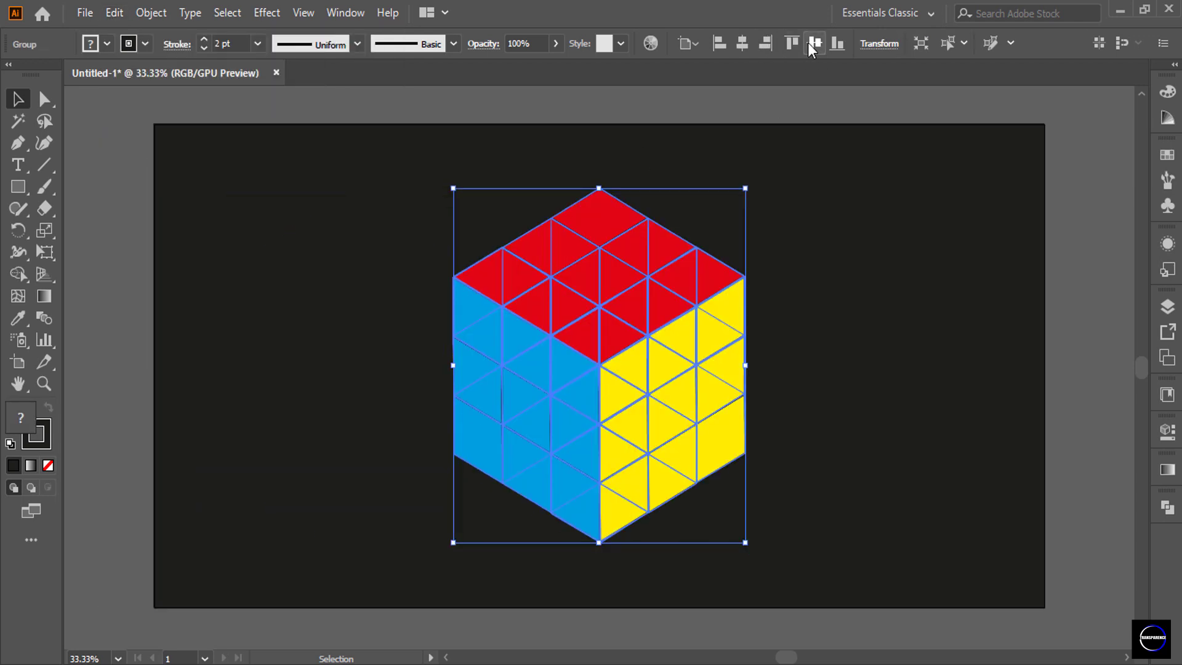
Rotate the grouped cube to a tilted angle.
{"action": "left_click", "coordinate": [794, 186]}
{"action": "left_click", "coordinate": [695, 285]}
{"action": "left_click_drag", "start_coordinate": [758, 198], "coordinate": [812, 293]}
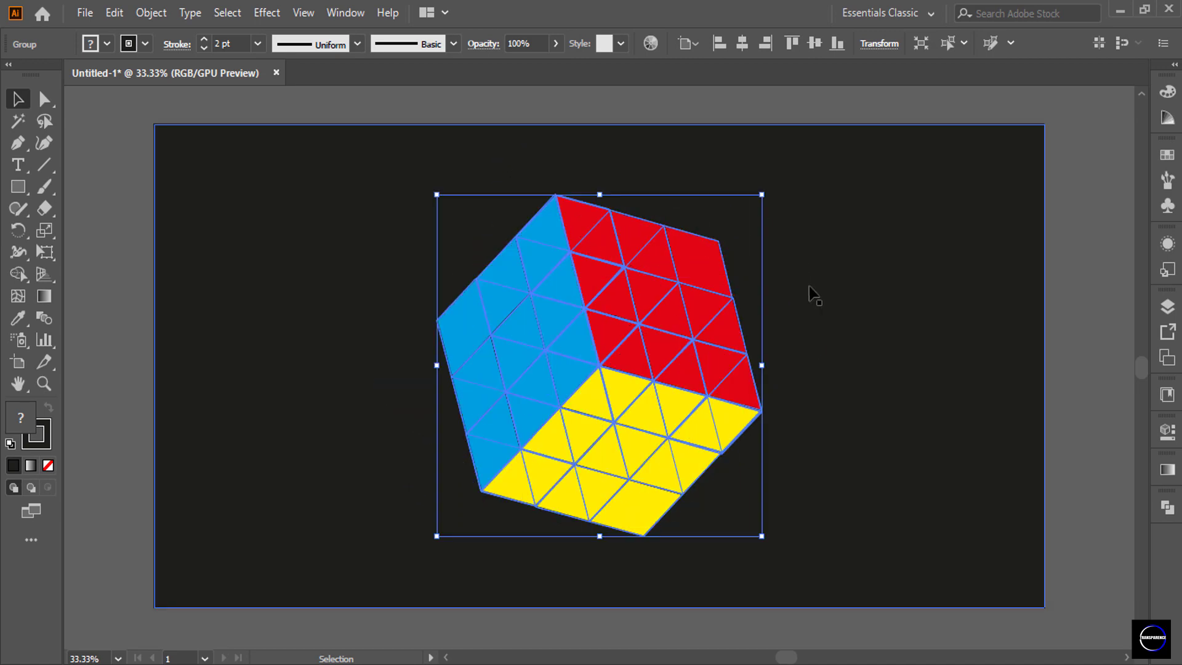